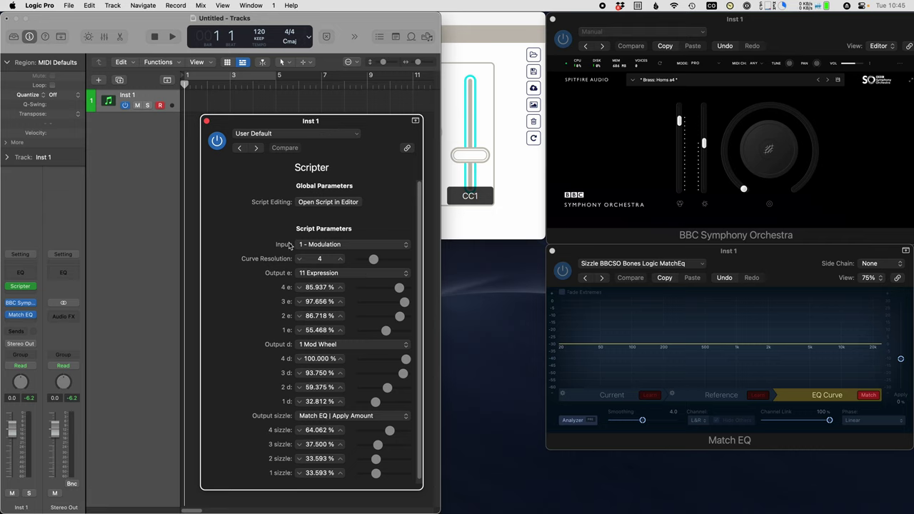
Inspect the Scripter's Input and Output CC e controller lists, leaving both unchanged
left_click(365, 245)
left_click(390, 229)
left_click(350, 274)
left_click(231, 286)
Close the Scripter and Match EQ plugin windows
left_click_drag(226, 120, 224, 122)
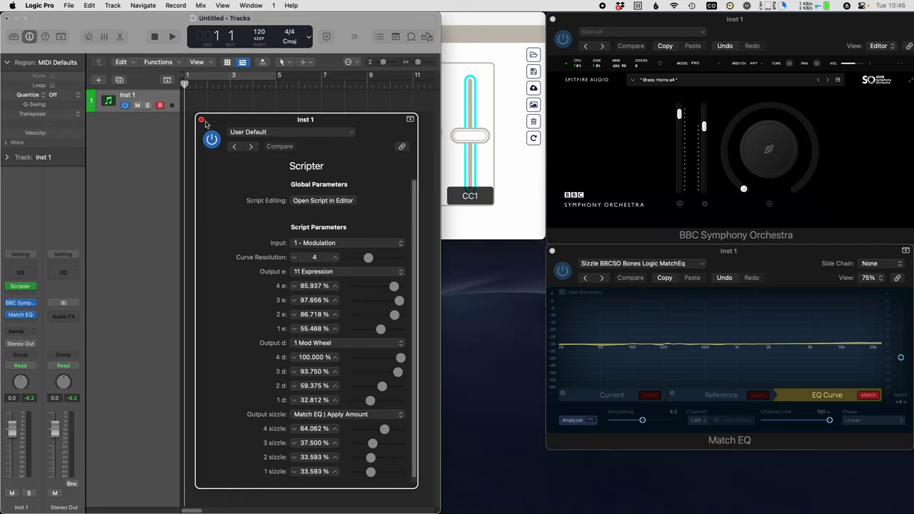
left_click(201, 120)
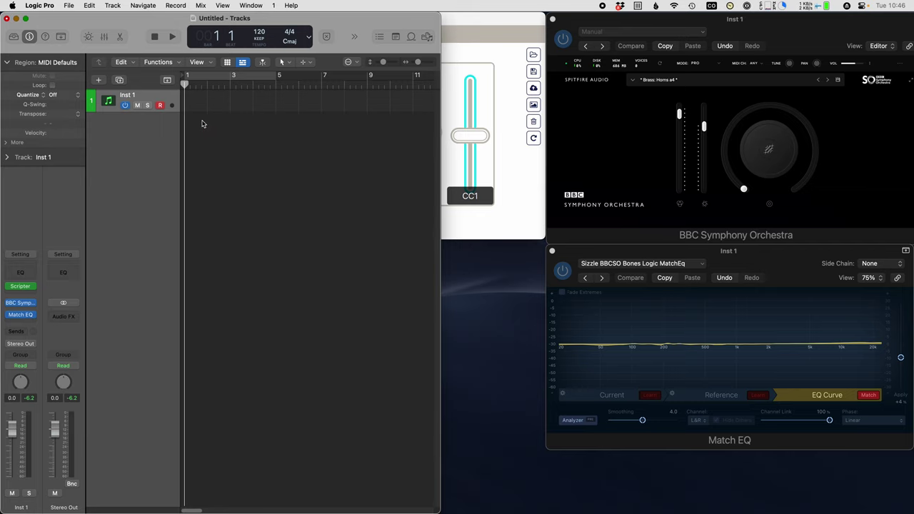
left_click(552, 250)
mouse_move(34, 287)
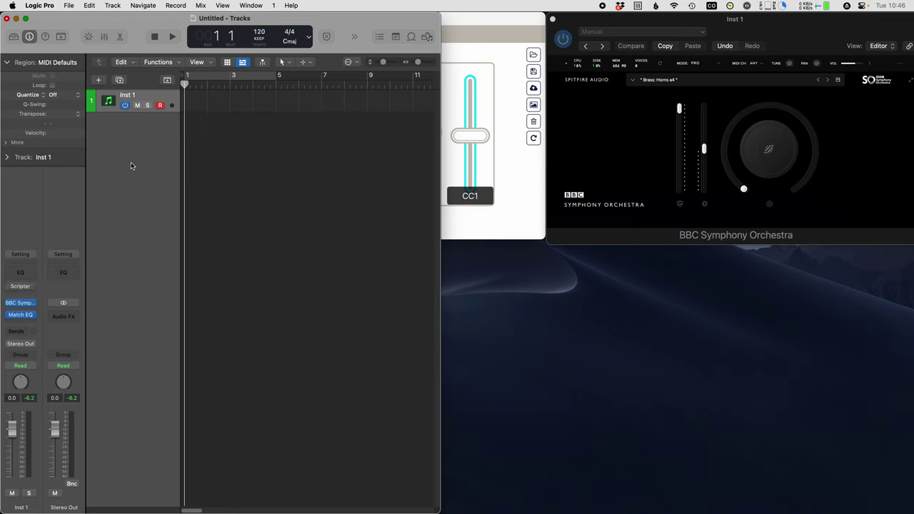
Switch to Safari's GitHub CCRider.js page and copy the raw script
mouse_move(2, 163)
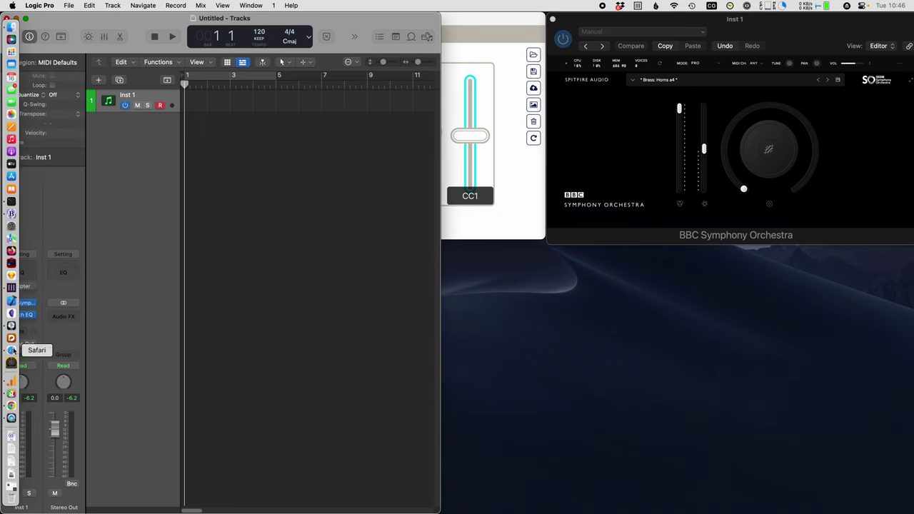
left_click(12, 350)
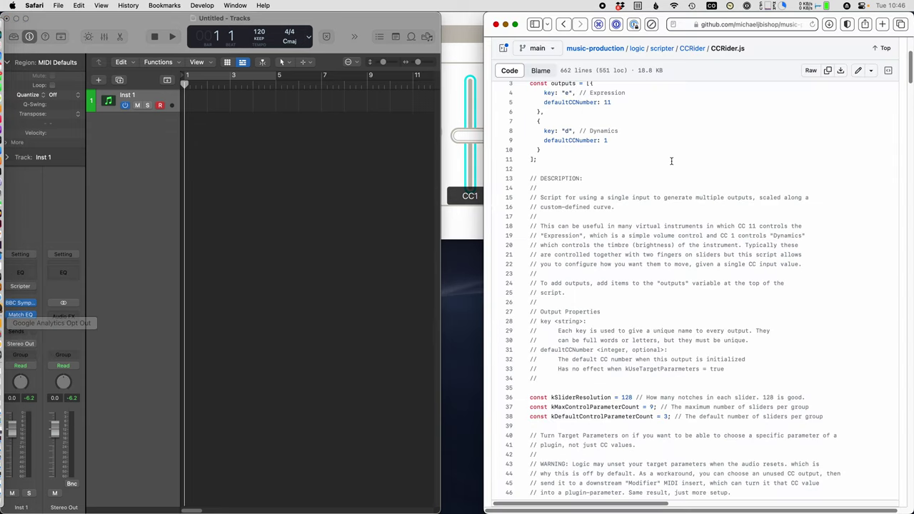
left_click(829, 71)
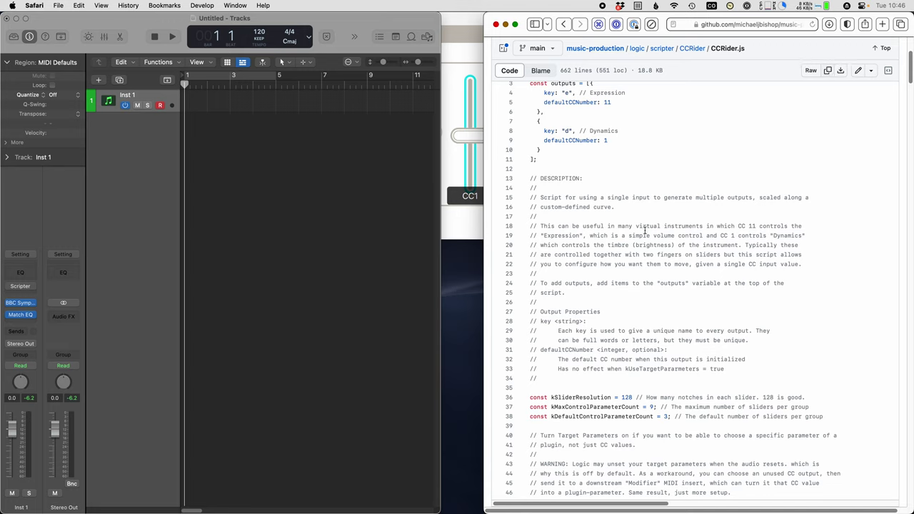
Add a new Scripter MIDI effect in Inst 1's empty MIDI FX slot
key("super+h")
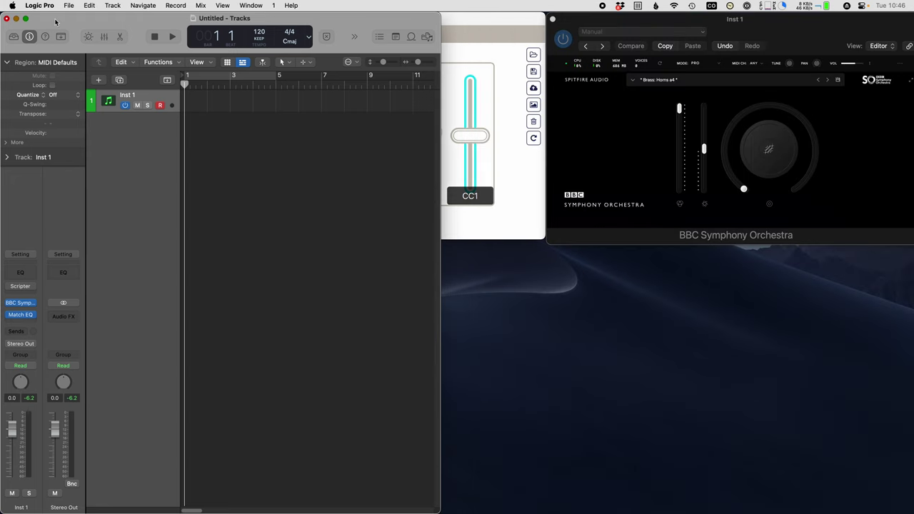
left_click(34, 294)
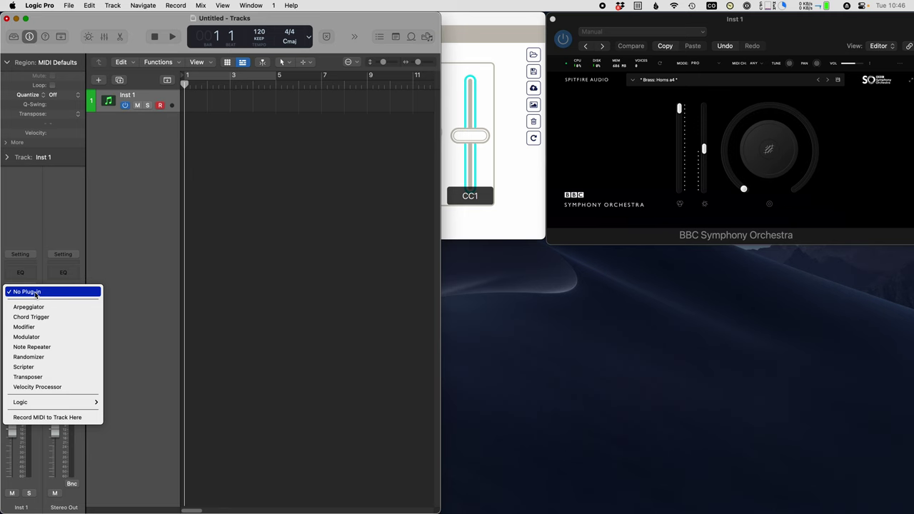
left_click(27, 367)
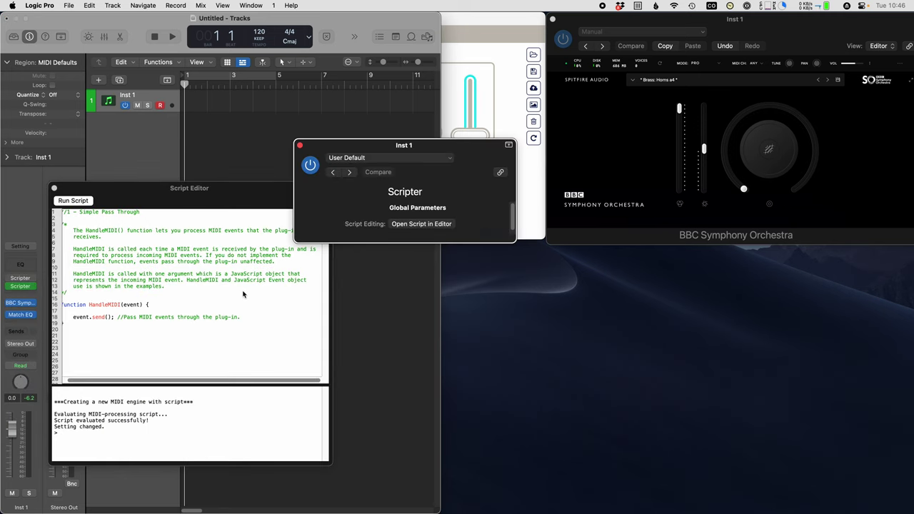
left_click_drag(123, 193, 157, 212)
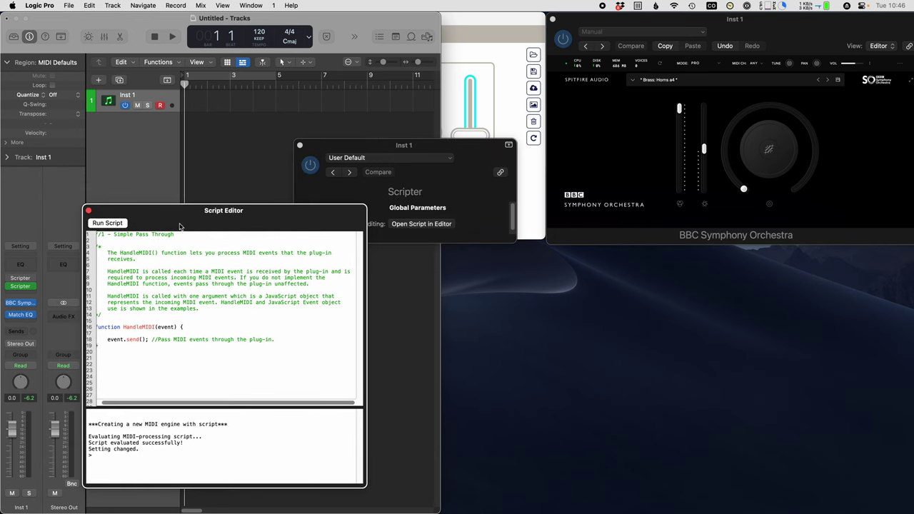
left_click(421, 223)
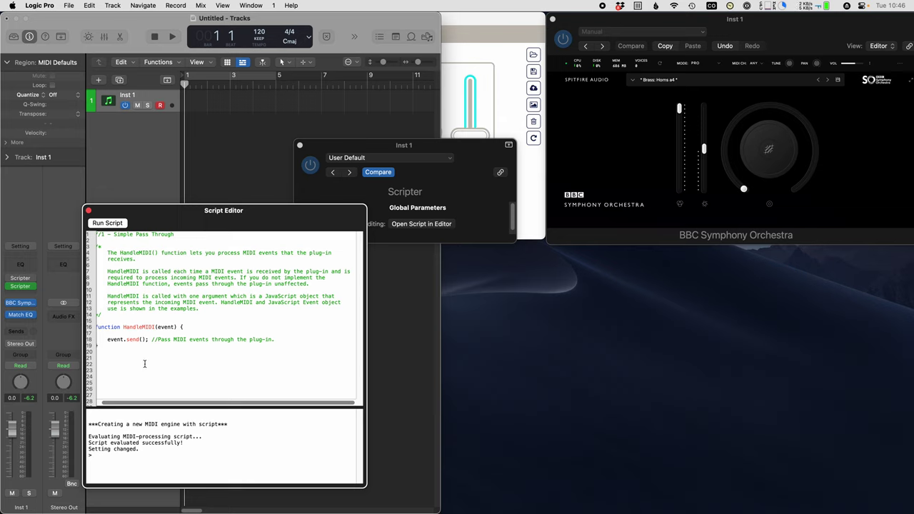
Replace the default script with the pasted CCRider code and run it
key("super+a")
key("BackSpace")
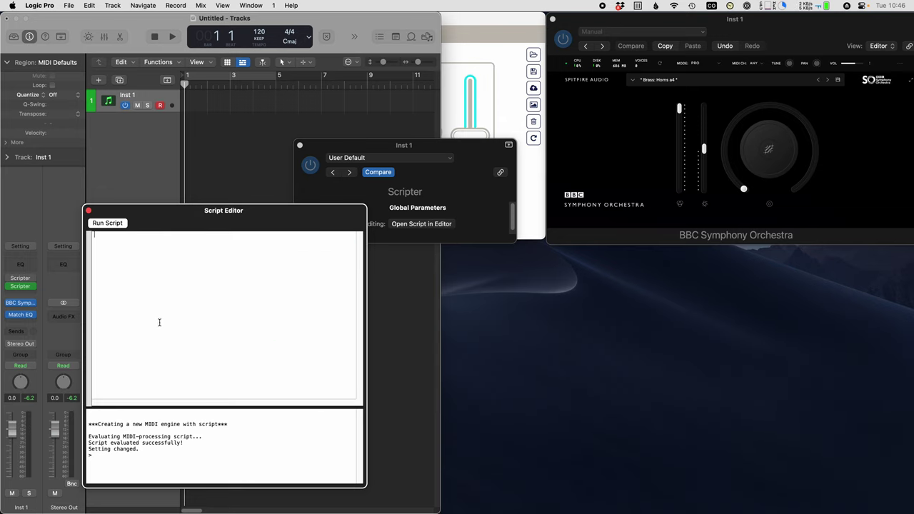
key("super+v")
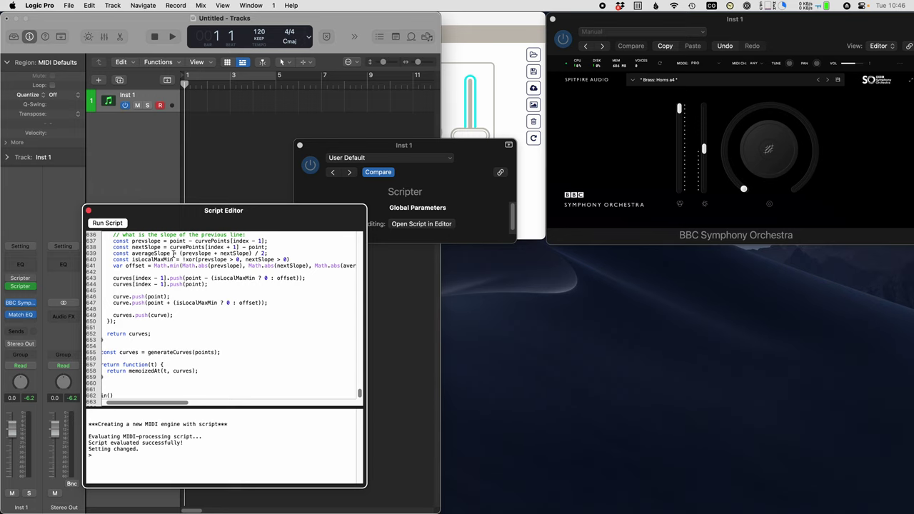
left_click(108, 223)
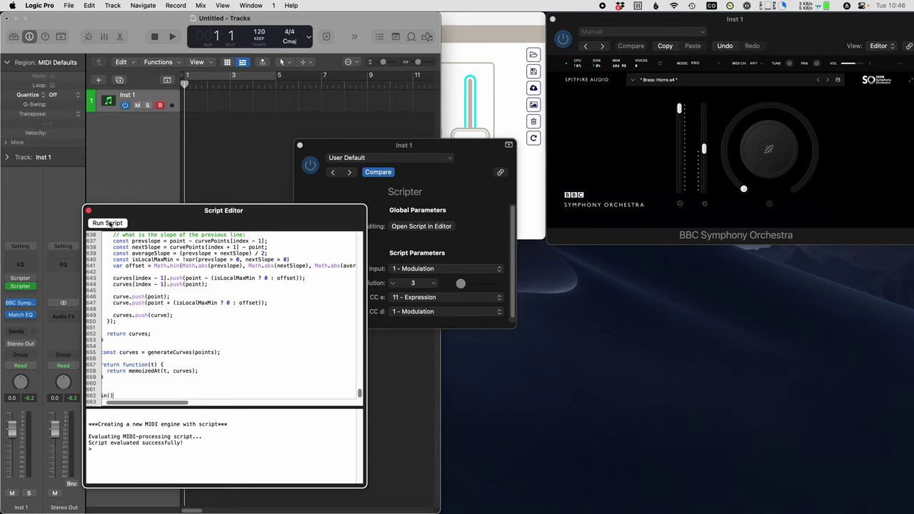
left_click(88, 211)
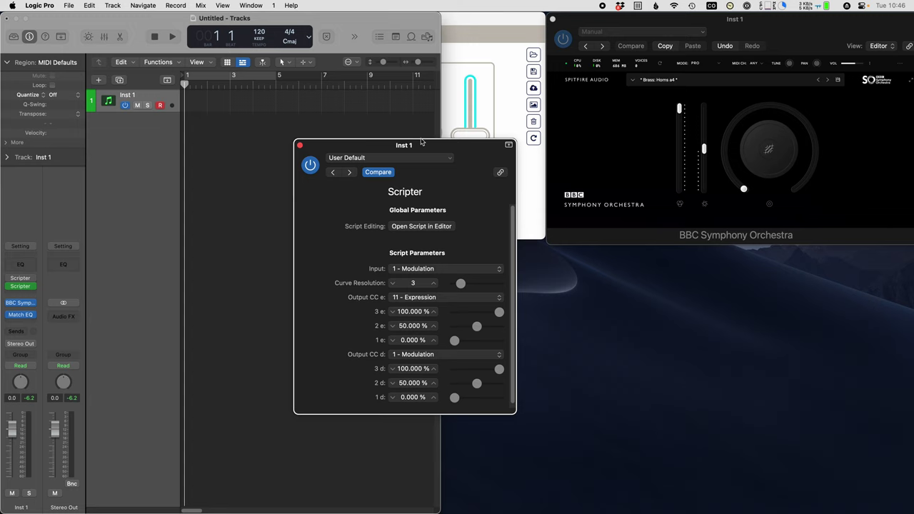
left_click_drag(363, 146, 264, 148)
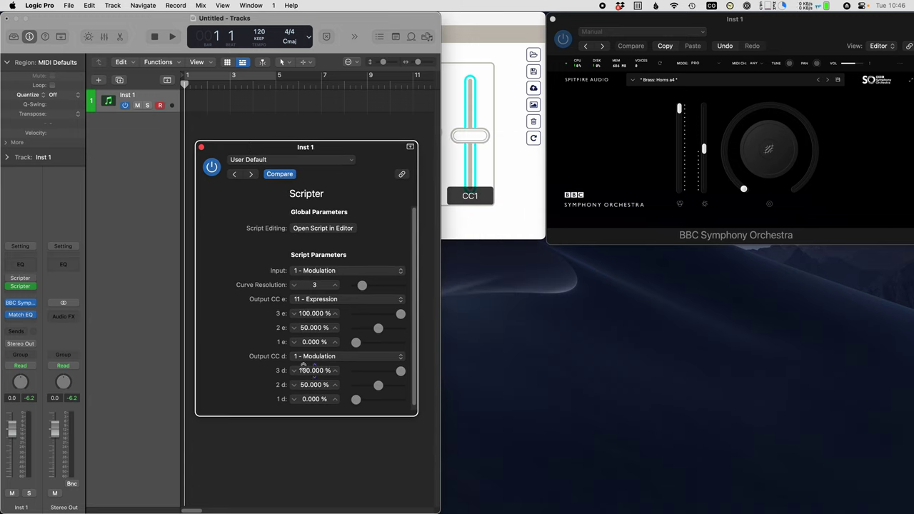
Drag the 2 e slider to 80.468% and the 2 d slider to 32.031%
left_click(362, 275)
left_click(243, 259)
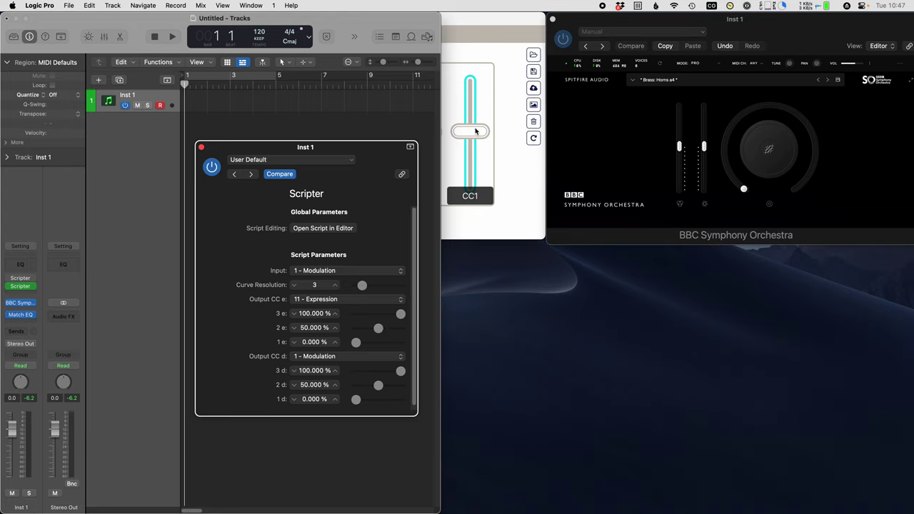
mouse_move(380, 336)
left_mouse_down()
mouse_move(361, 330)
mouse_move(402, 332)
mouse_move(358, 332)
mouse_move(390, 334)
left_mouse_up()
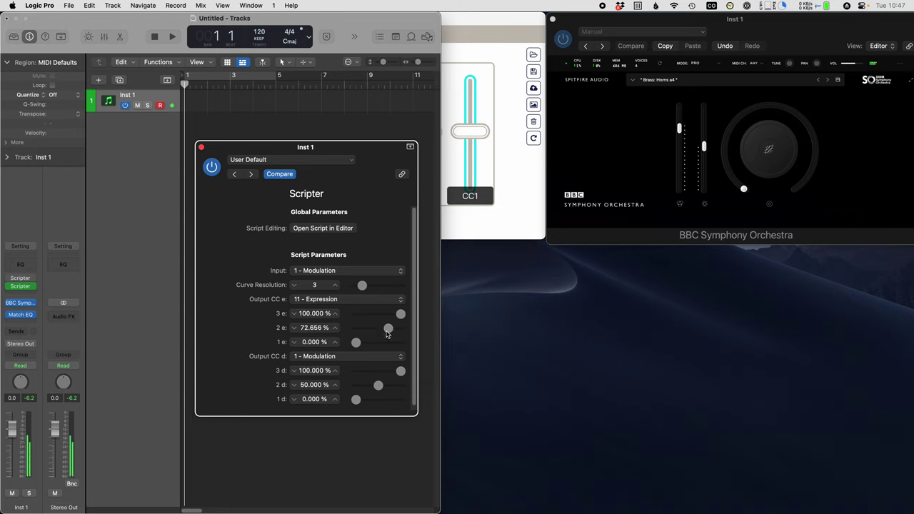
mouse_move(390, 334)
left_mouse_down()
mouse_move(362, 333)
mouse_move(394, 331)
left_mouse_up()
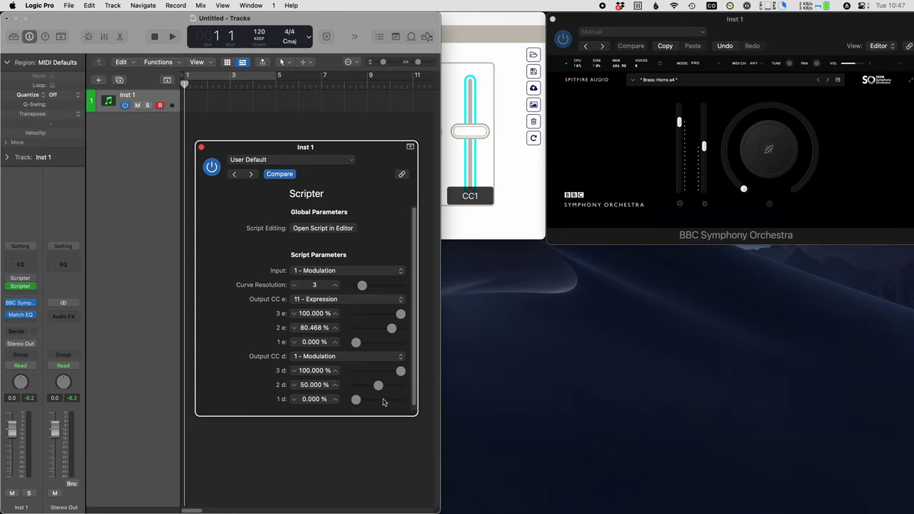
left_click_drag(381, 389, 371, 390)
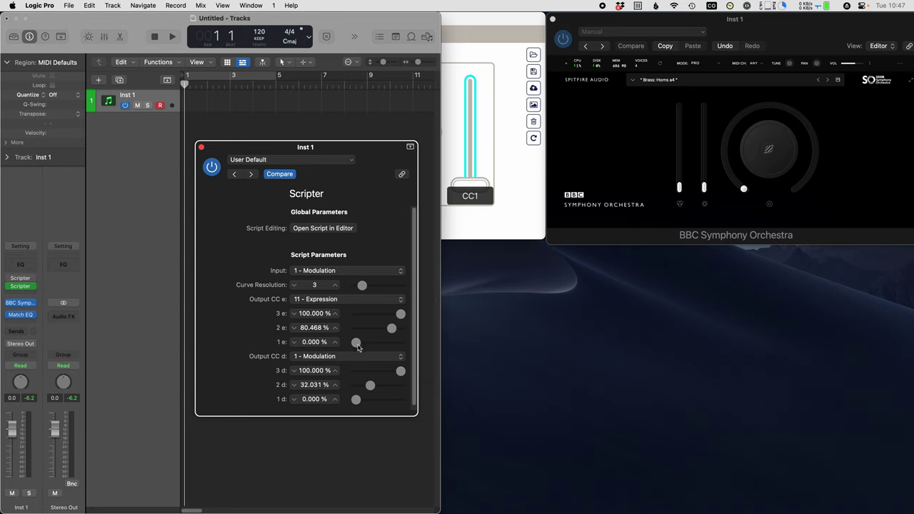
Set lower points to 37.5% (e) and 35.937% (d), middle points to 90.625% and 61.718%
left_click_drag(357, 343, 373, 342)
left_click_drag(355, 400, 385, 385)
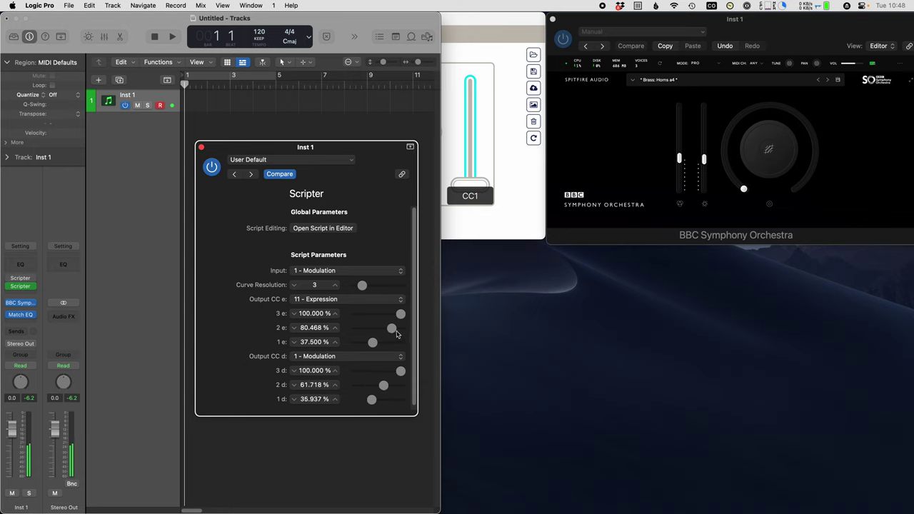
left_click_drag(393, 329, 398, 329)
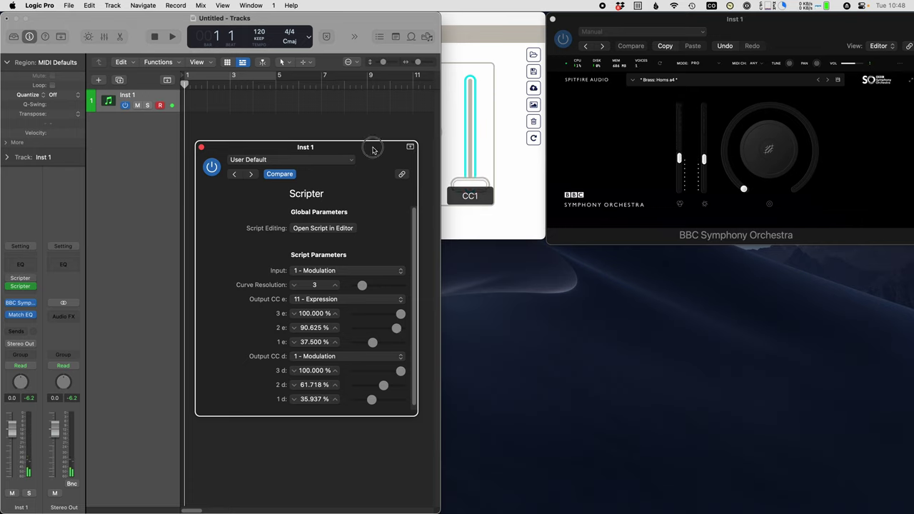
left_click_drag(373, 151, 373, 149)
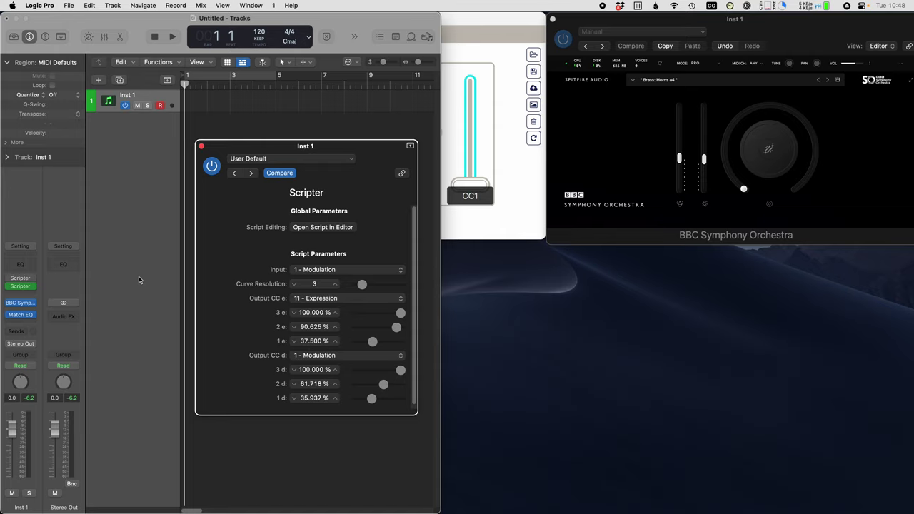
Raise the Match EQ Apply amount to 30%, leaving its preset settings unchanged
left_click(21, 317)
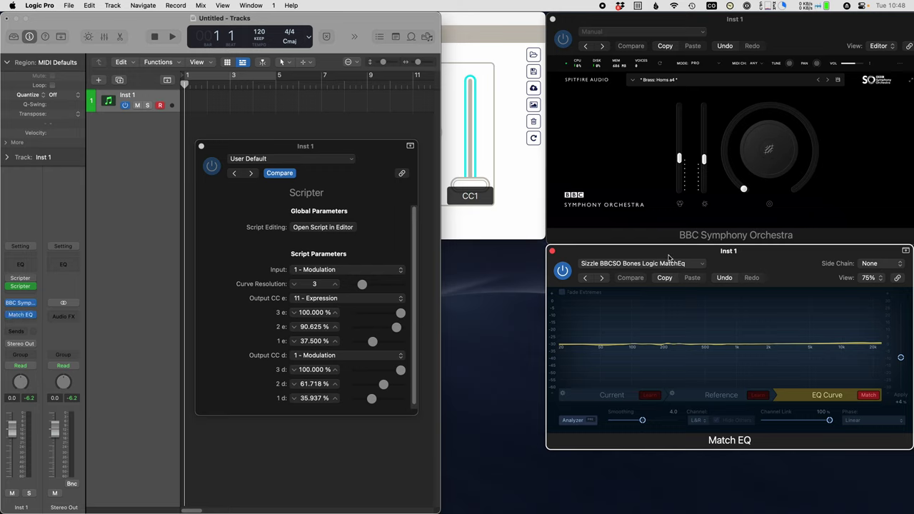
left_click(655, 264)
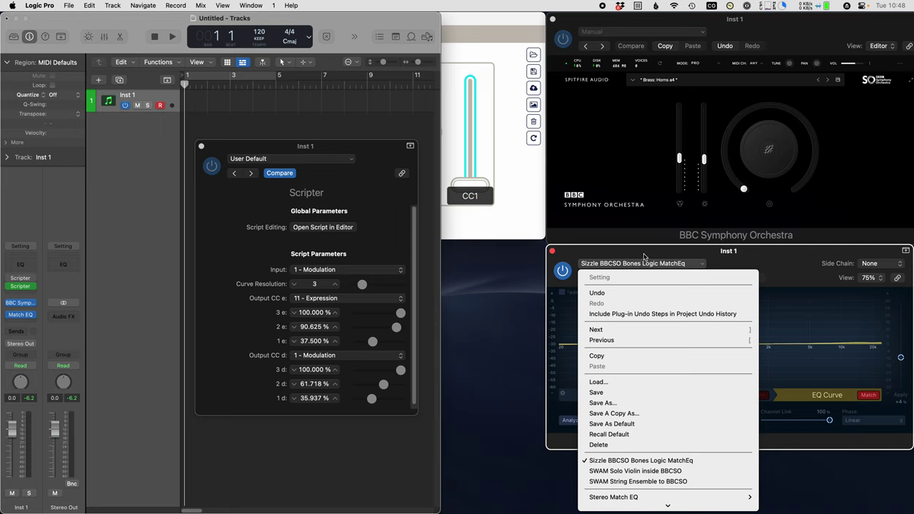
left_click(644, 257)
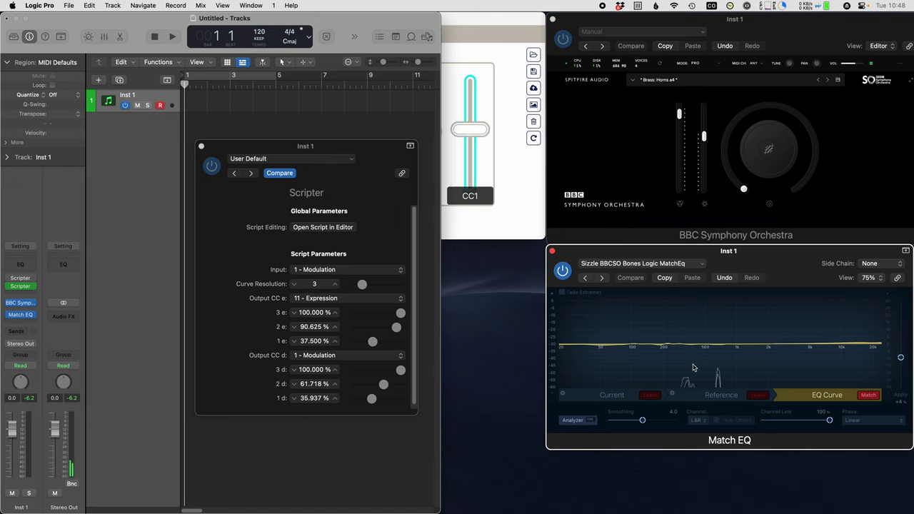
mouse_move(902, 359)
left_mouse_down()
mouse_move(900, 293)
mouse_move(901, 354)
mouse_move(901, 325)
mouse_move(901, 345)
left_mouse_up()
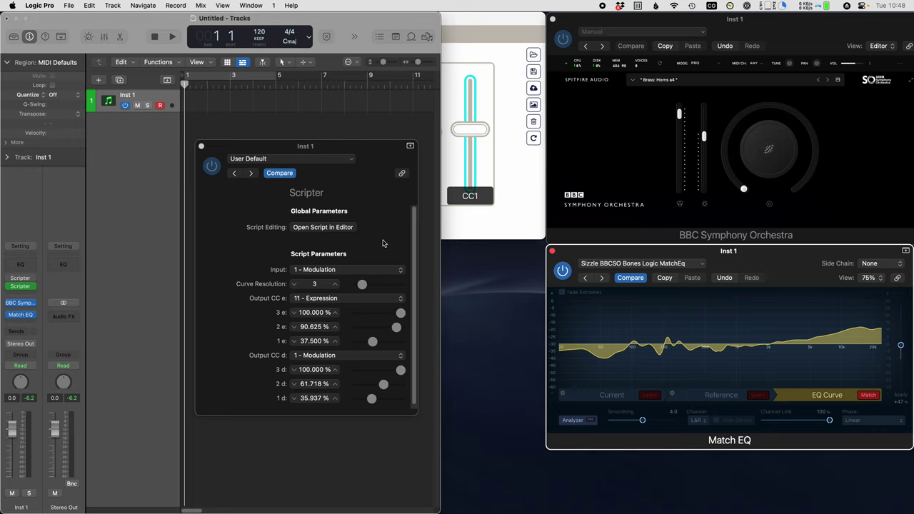
left_click(383, 216)
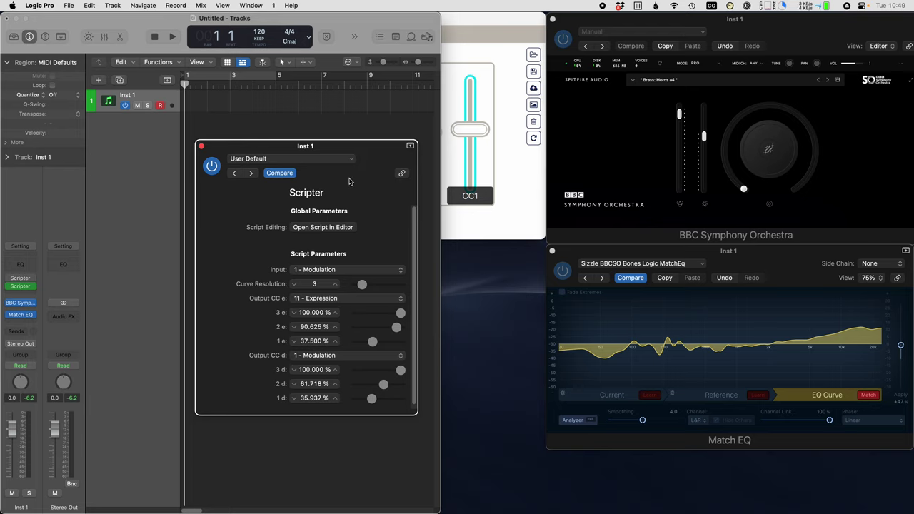
Open the CCRider script in the Script Editor, positioned beside the Scripter parameters
left_click(321, 229)
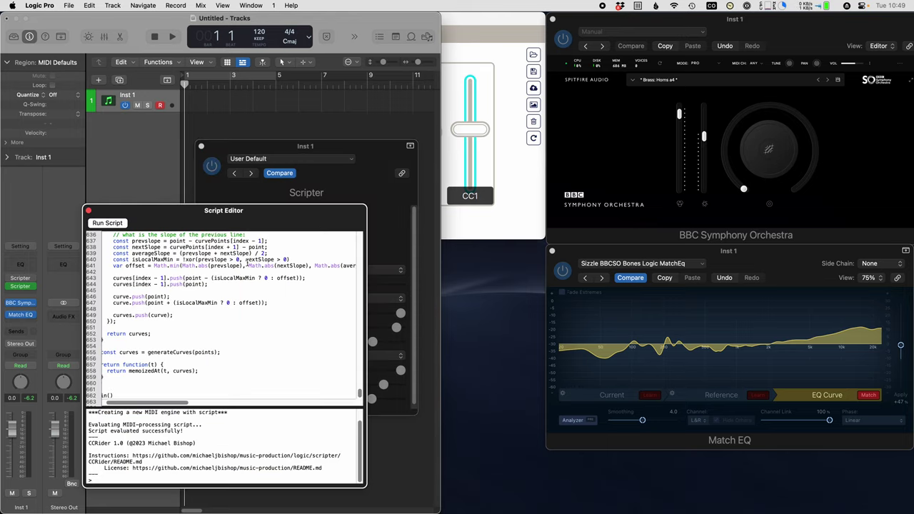
scroll(229, 275, "down", 10)
scroll(230, 276, "up", 20)
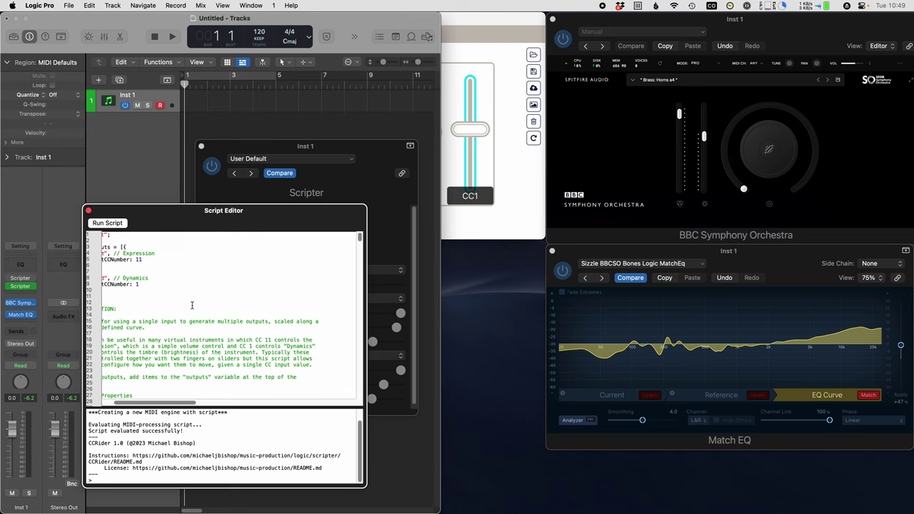
left_click(192, 305)
double_click(133, 247)
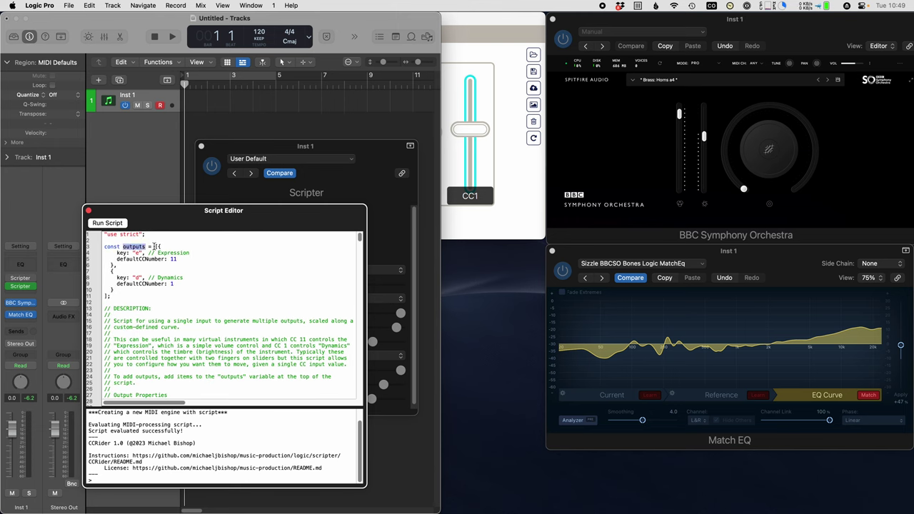
left_click(136, 272)
left_click_drag(147, 210, 492, 157)
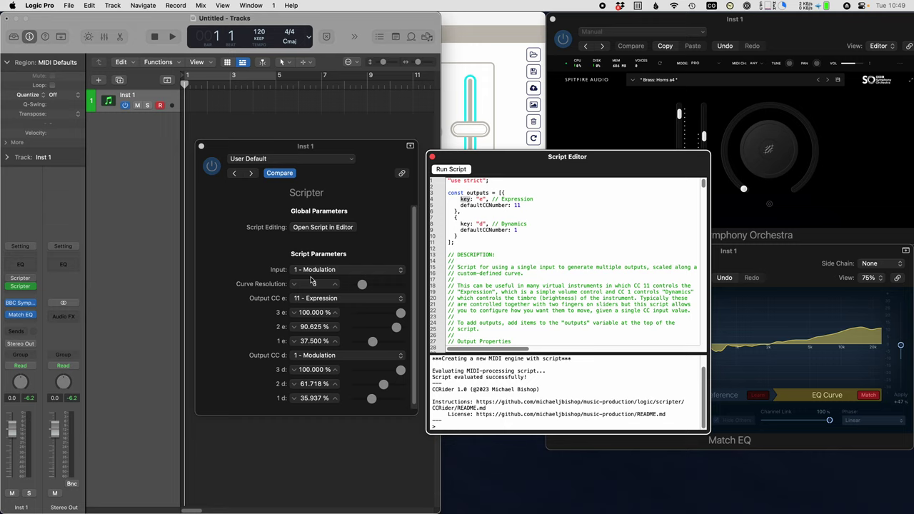
left_click(266, 319)
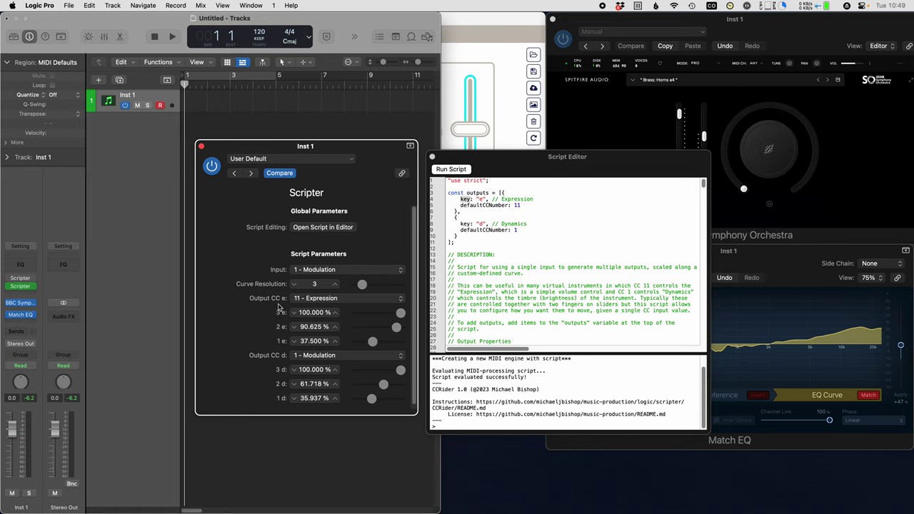
Review the outputs entries, keeping the e output's key 'e' and CC 11 - Expression
left_click(491, 205)
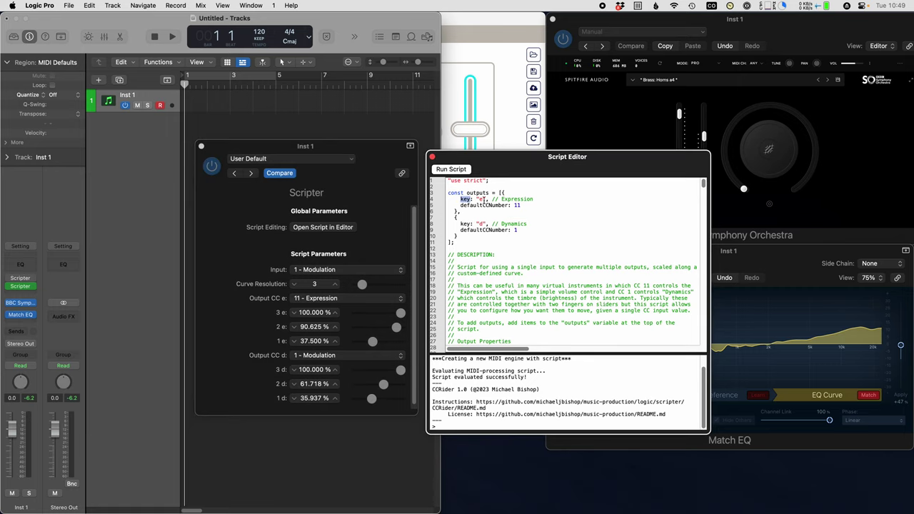
double_click(480, 200)
type("d")
key("super+z")
double_click(486, 205)
left_click(353, 302)
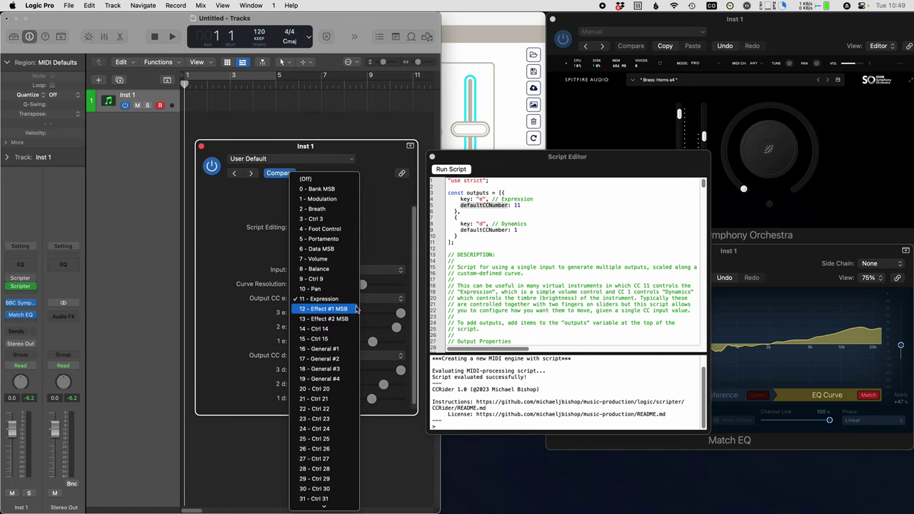
left_click(347, 299)
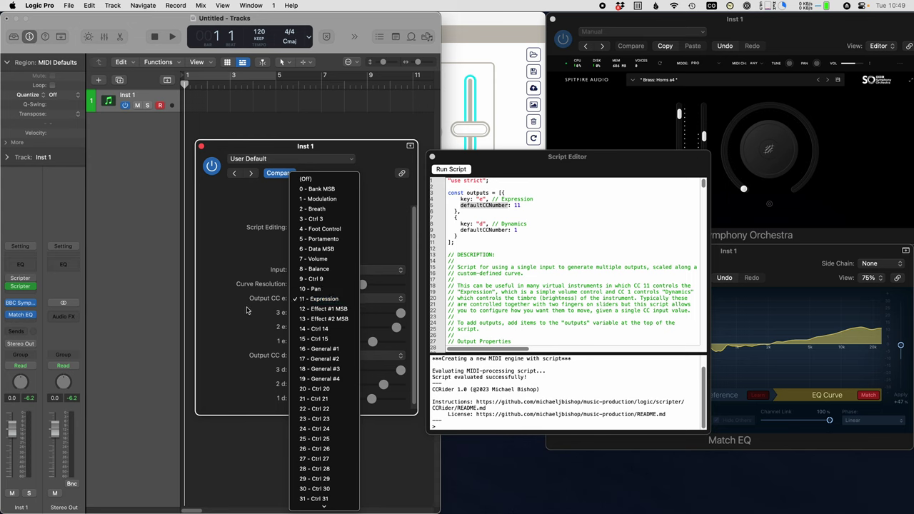
left_click(541, 217)
left_click(521, 205)
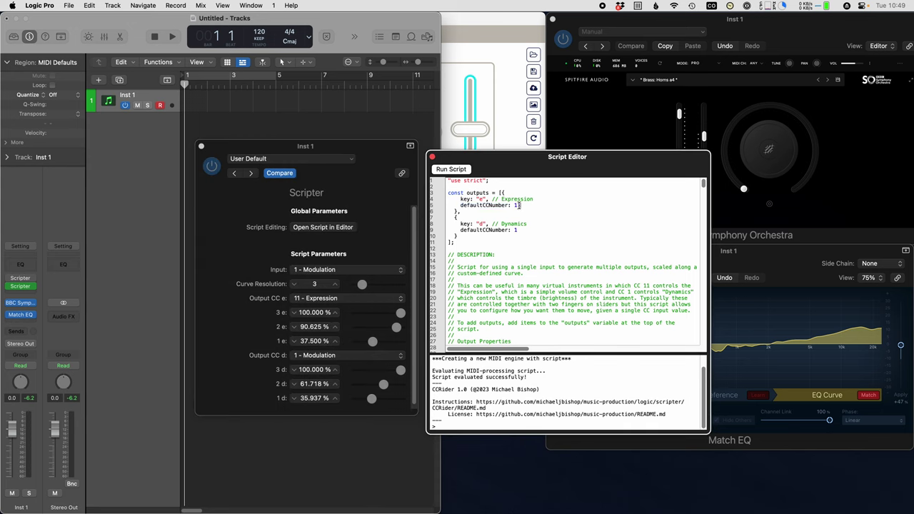
left_click(519, 230)
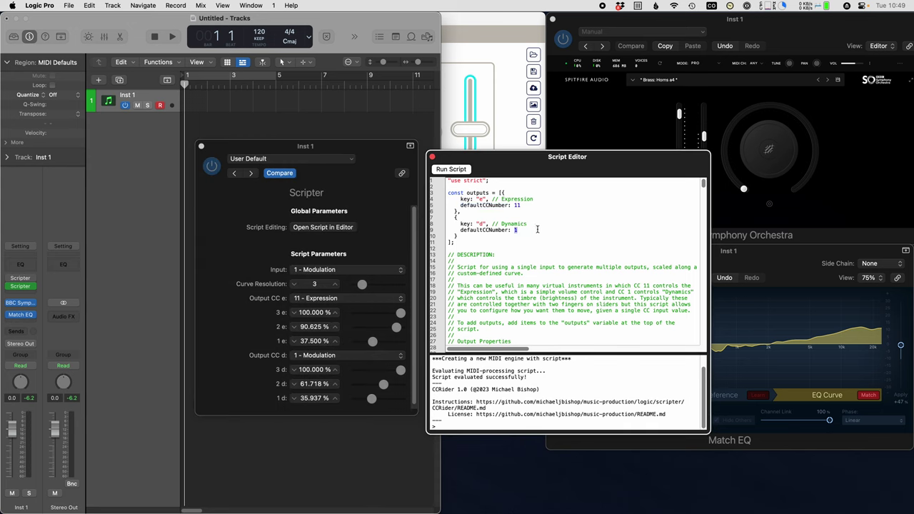
left_click(491, 238)
Duplicate the dynamics output entry, key it 'sizzle' and delete its defaultCCNumber line
left_click_drag(450, 211, 459, 241)
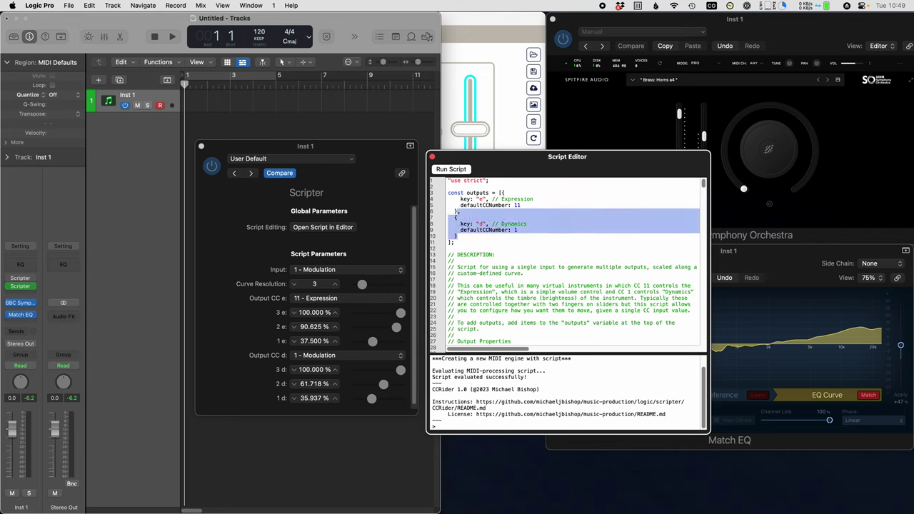
key("cmd+c")
left_click(459, 240)
key("cmd+v")
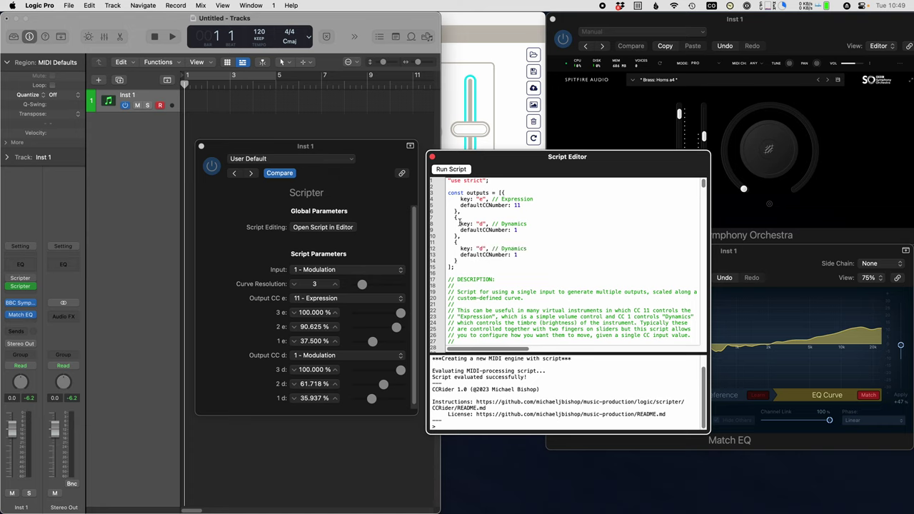
type("sizzle")
triple_click(465, 254)
key("BackSpace")
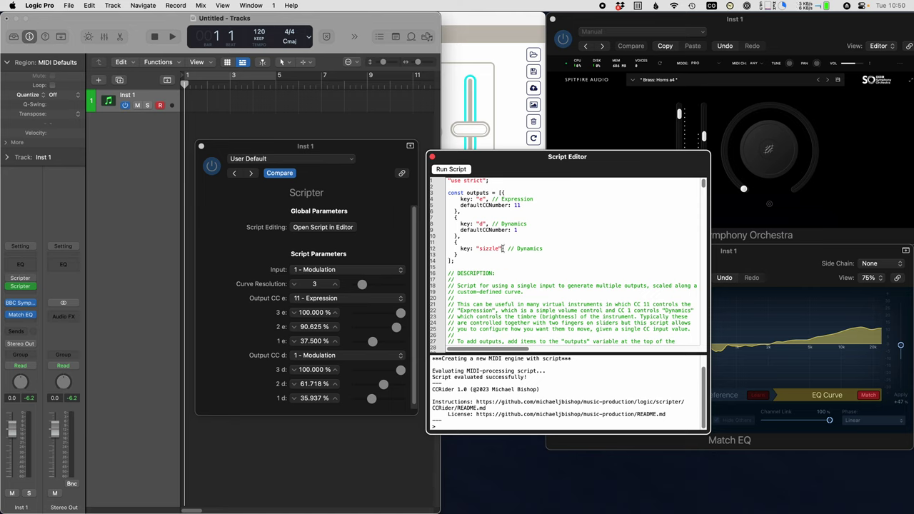
Strip the leftover Dynamics comment from the sizzle line and run the script
left_click(543, 249)
key("shift+alt+Left")
key("shift+alt+Left")
key("shift+alt+Left")
key("shift+alt+Right")
key("shift+Right")
key("BackSpace")
left_click(451, 169)
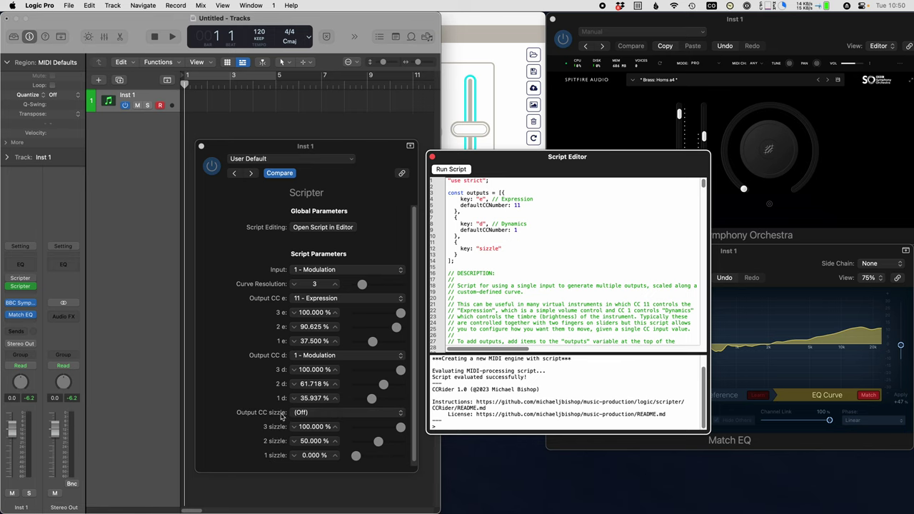
Close the Script Editor and set the Output CC sizzle popup to 22 - Ctrl 22
left_click(432, 156)
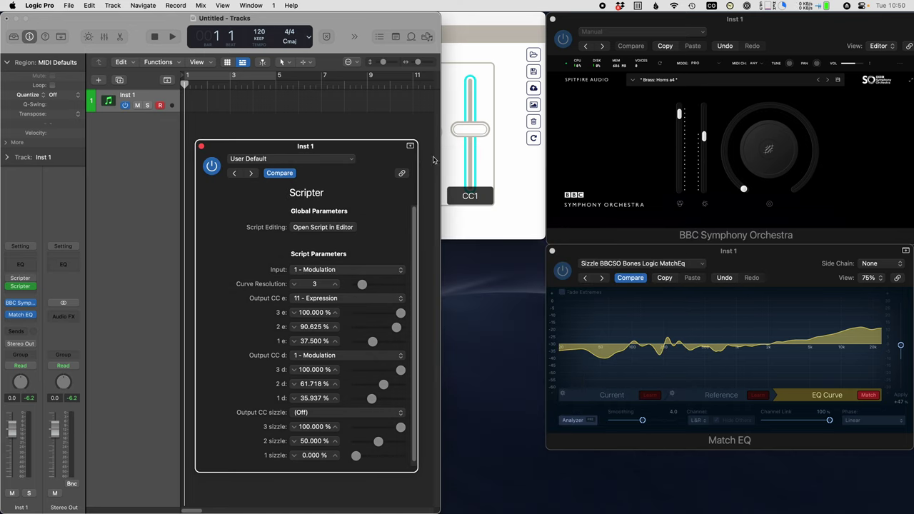
left_click_drag(363, 148, 362, 117)
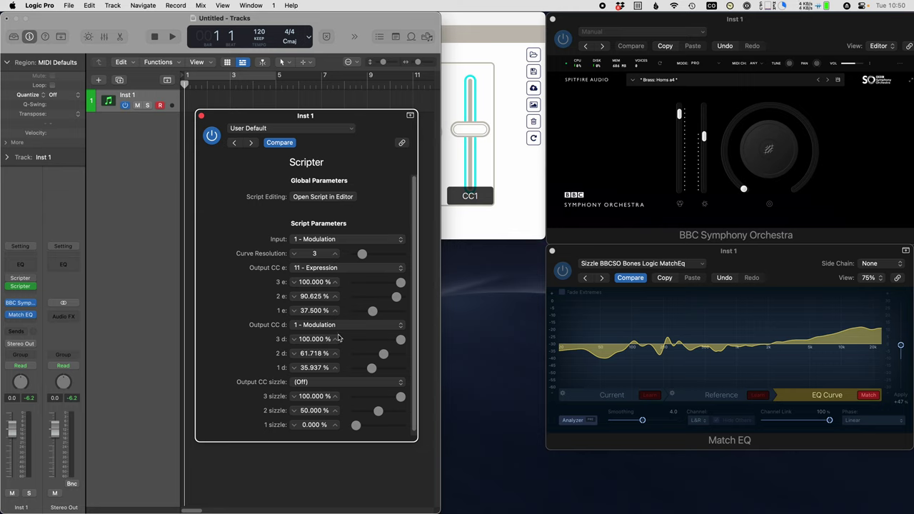
left_click(344, 384)
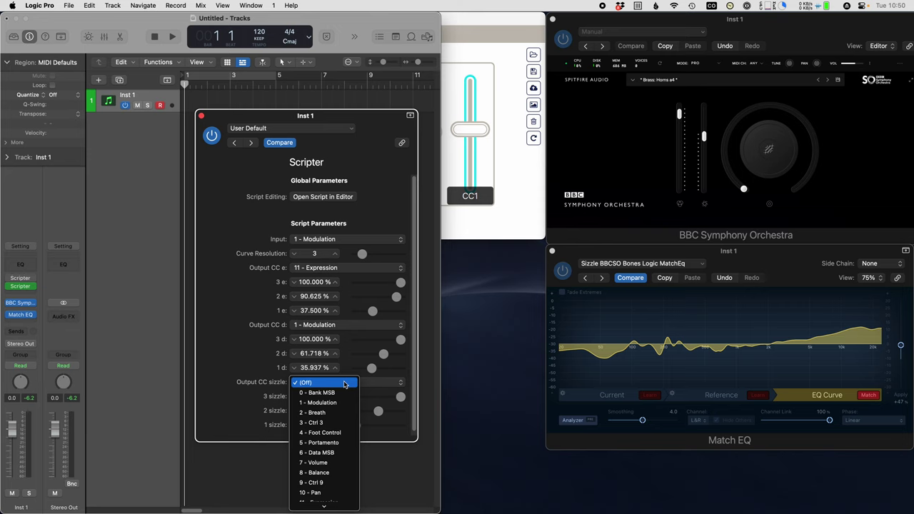
scroll(314, 448, "down", 5)
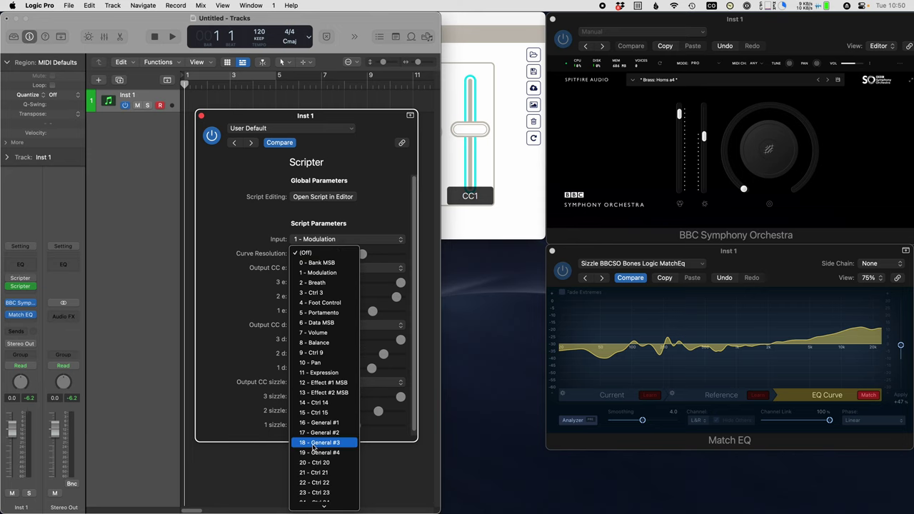
scroll(314, 448, "down", 5)
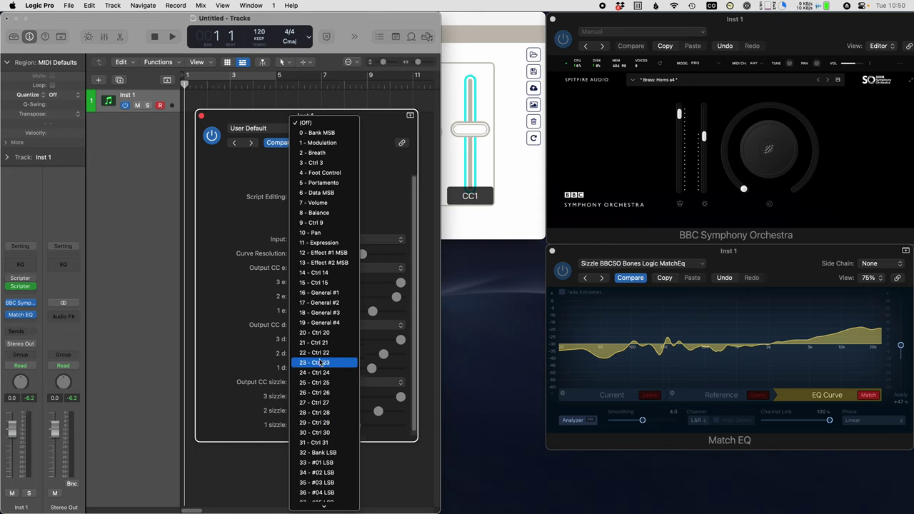
left_click(317, 355)
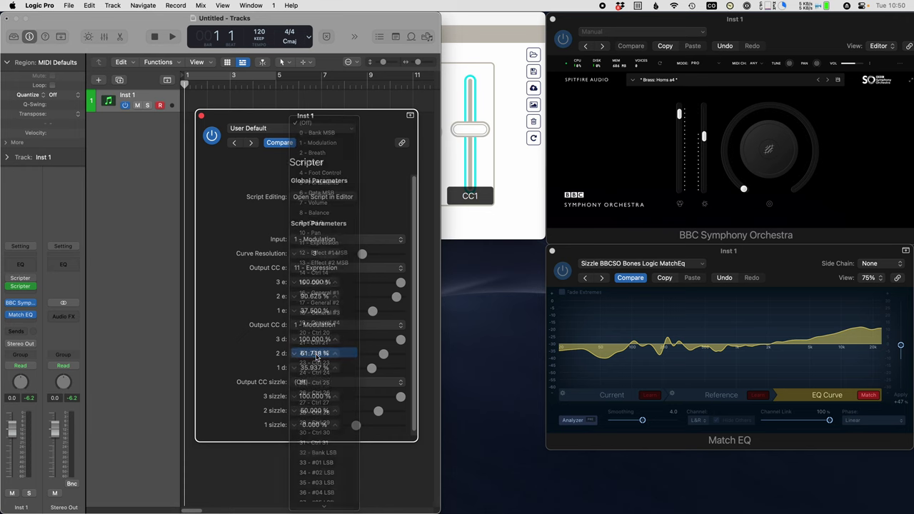
left_click(21, 286)
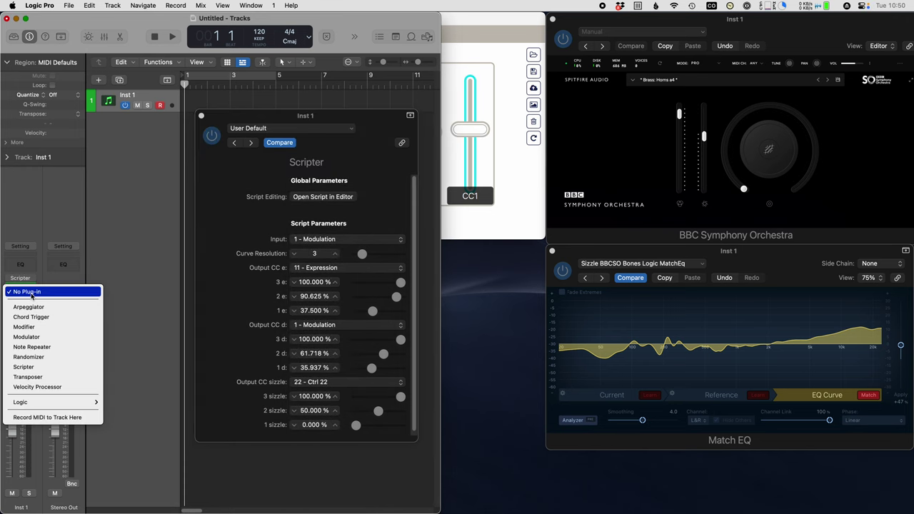
Insert a Modifier after Scripter with Scale 100%, Thru off and Input Event CC 22
left_click(29, 330)
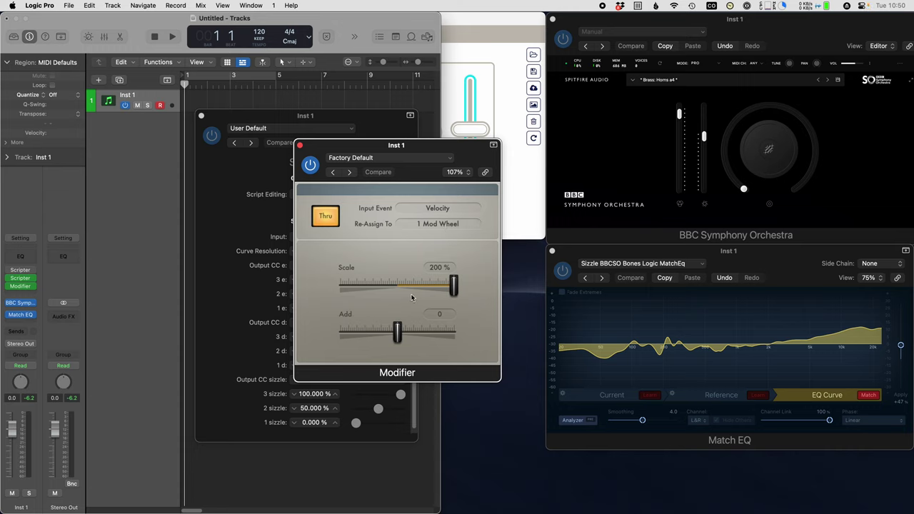
left_click(396, 285, "alt")
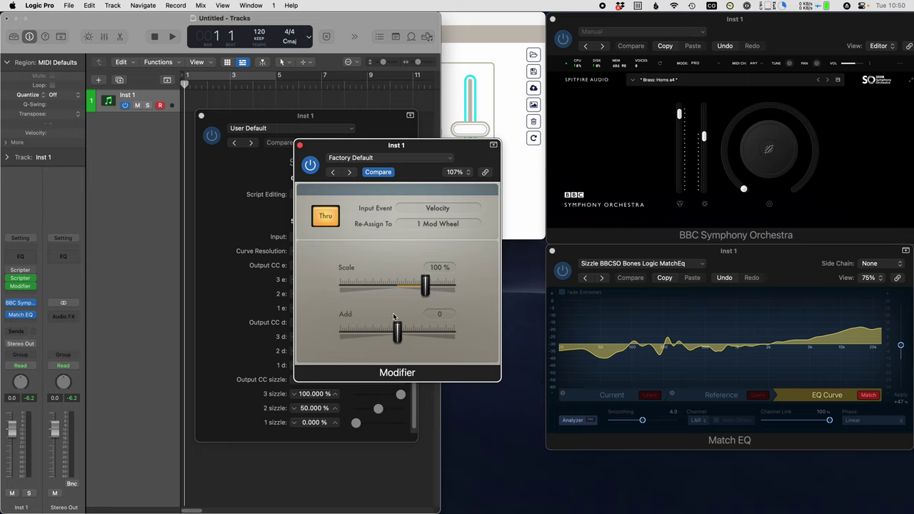
left_click(327, 219)
left_click(328, 218)
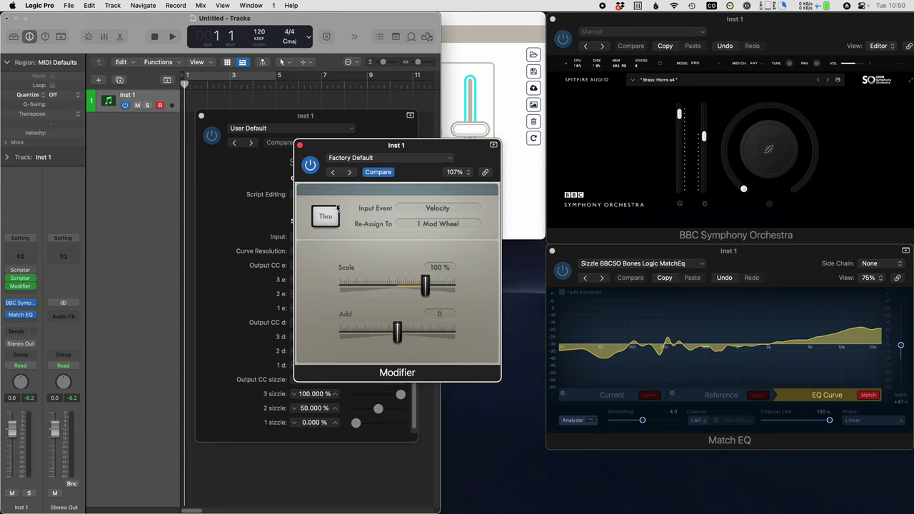
left_click(451, 209)
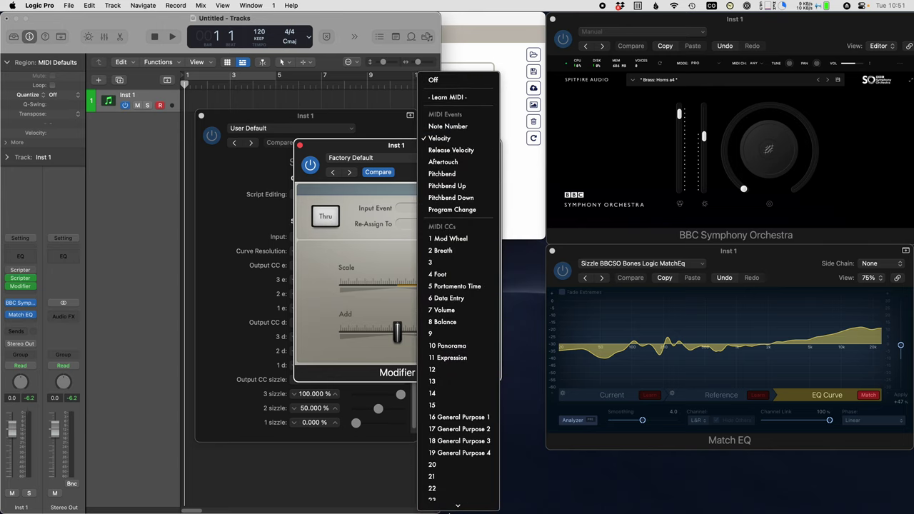
scroll(458, 343, "down", 5)
left_click(443, 357)
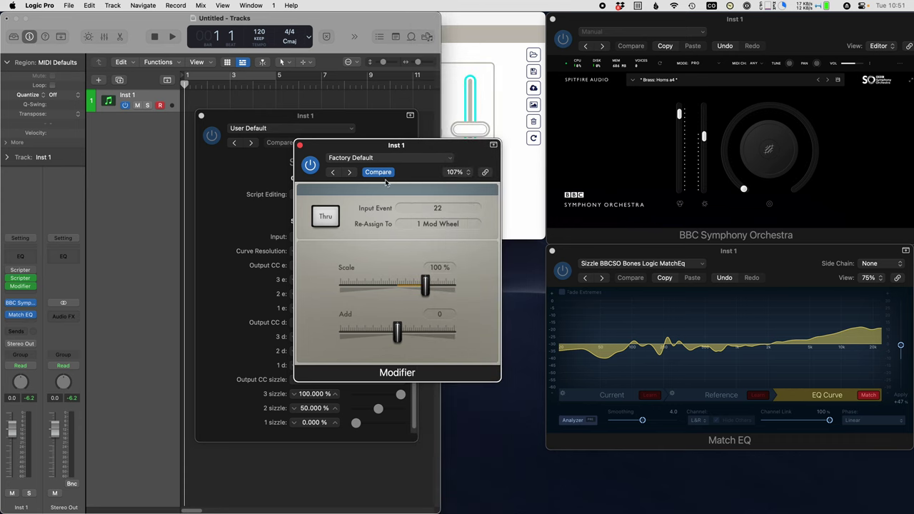
left_click_drag(364, 148, 477, 131)
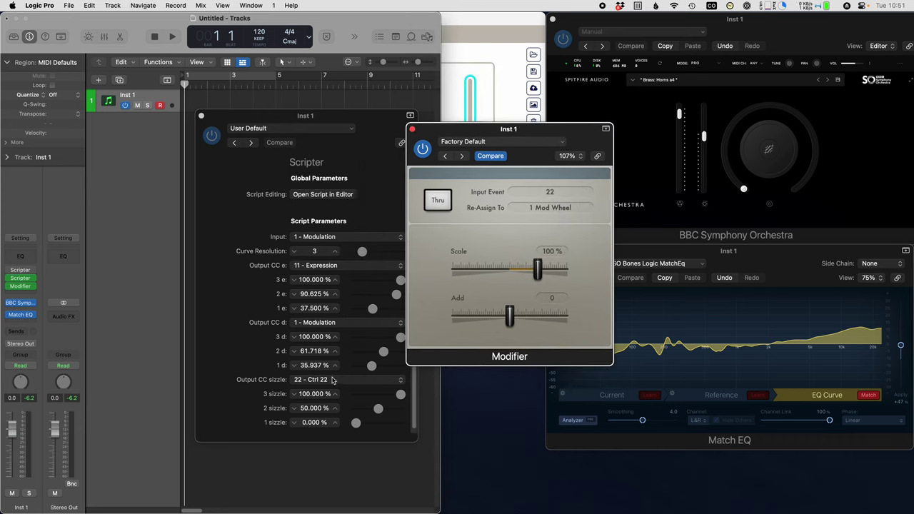
Learn Match EQ's Apply amount as CC 22's Re-Assign target, then close Modifier
left_click(577, 205)
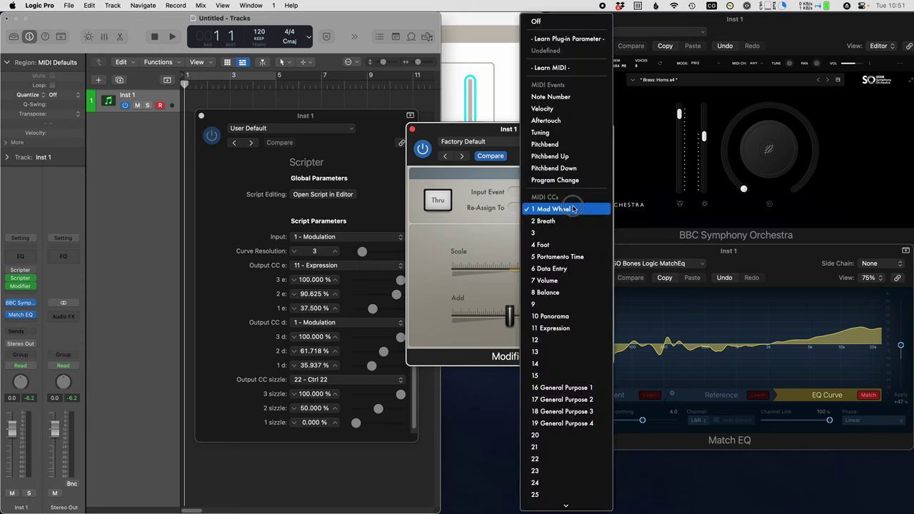
left_click(574, 40)
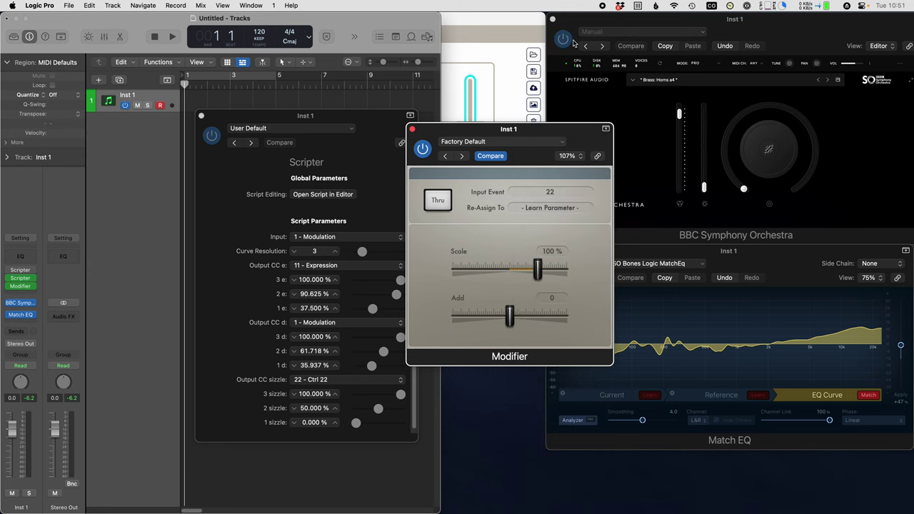
left_click_drag(902, 348, 901, 386)
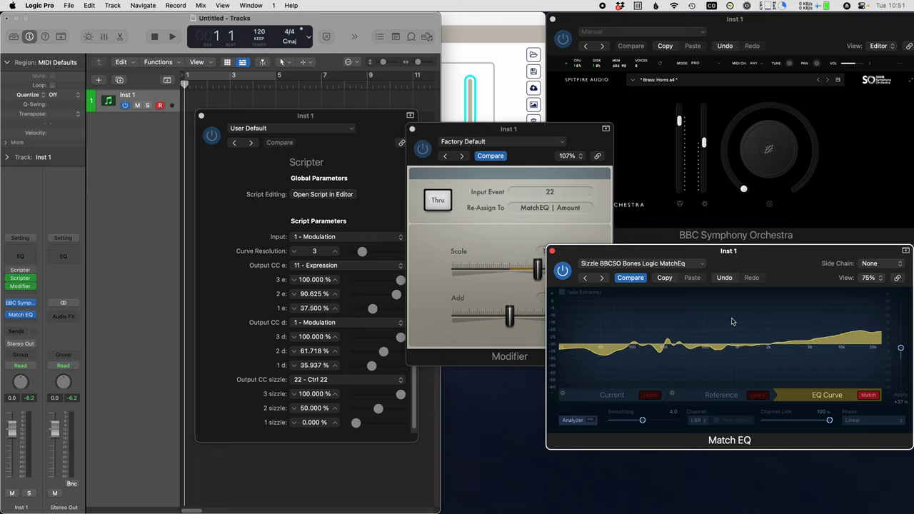
left_click(443, 130)
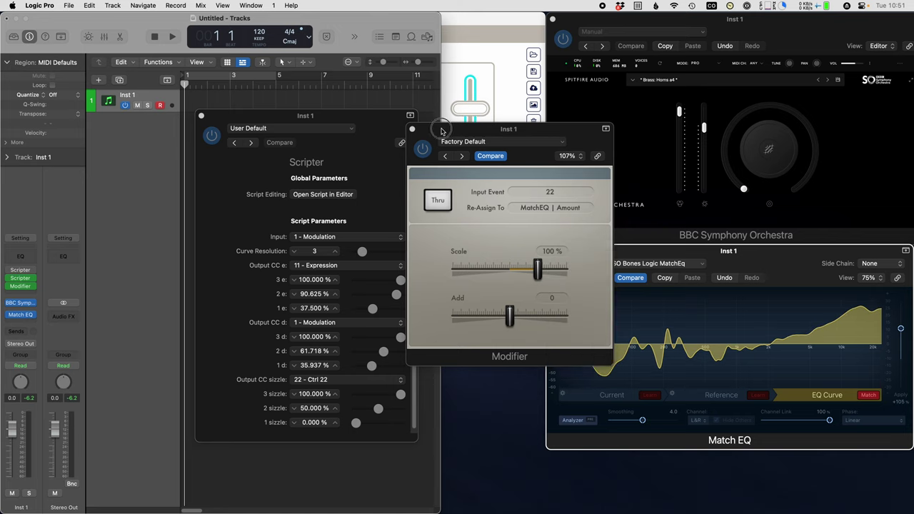
left_click(413, 131)
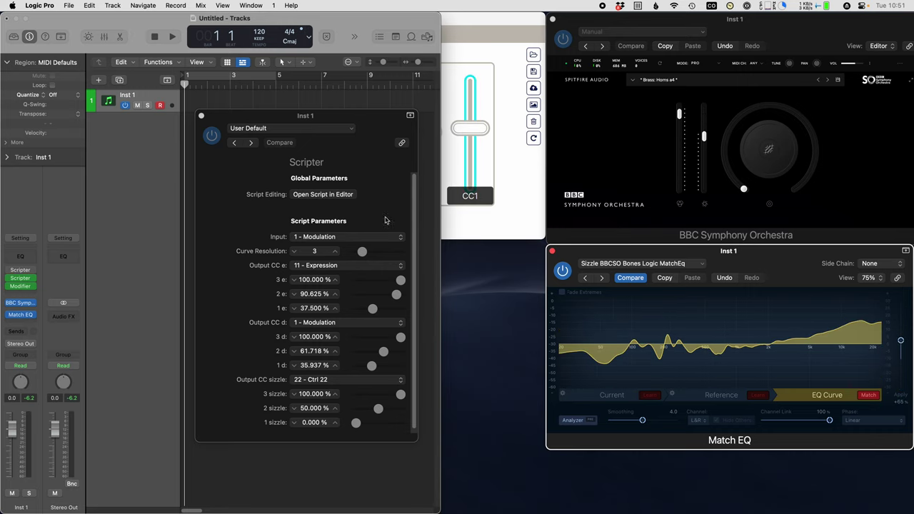
Raise the CCRider Curve Resolution from 3 to 4, adding a fourth curve point
left_click(367, 164)
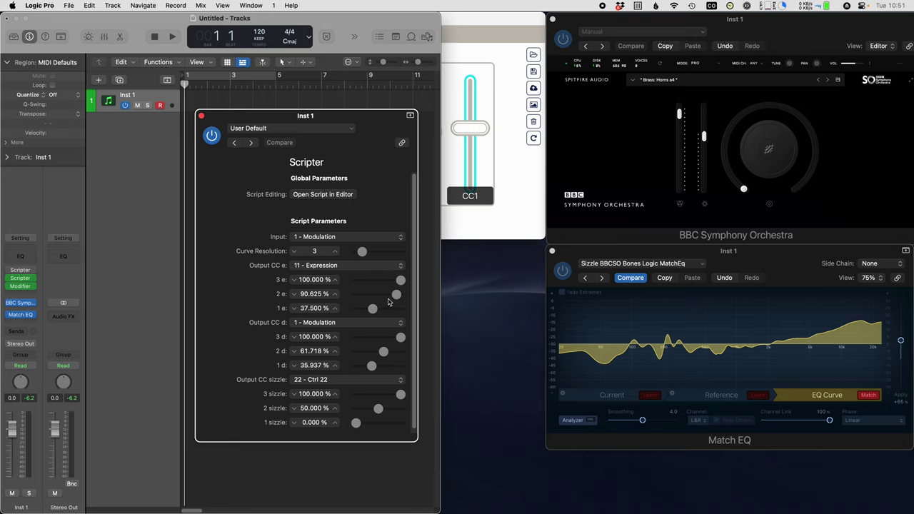
left_click(335, 252)
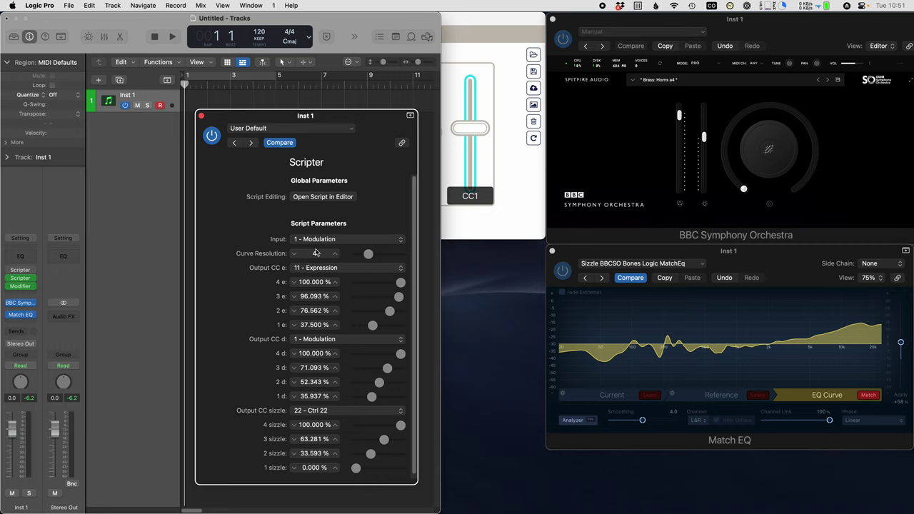
Step the Curve Resolution up to 7, then down to 2
left_click(335, 257)
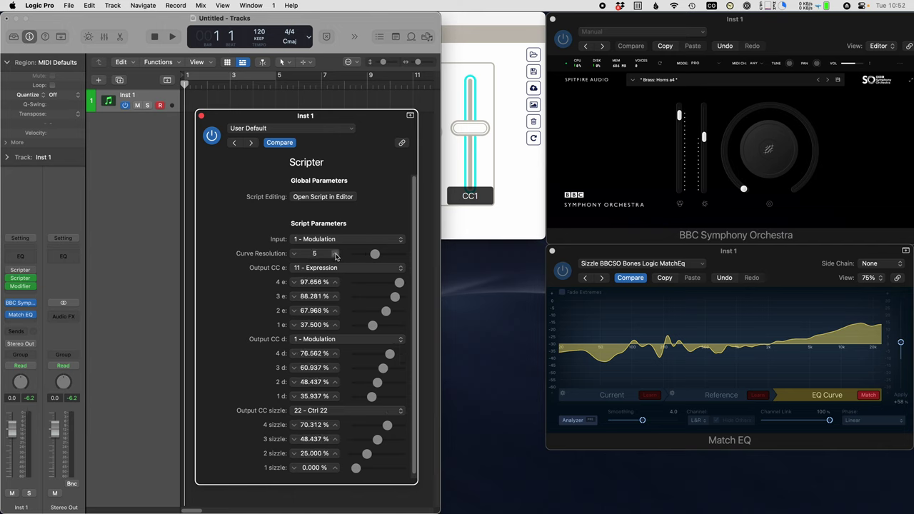
left_click(336, 257)
left_click(336, 254)
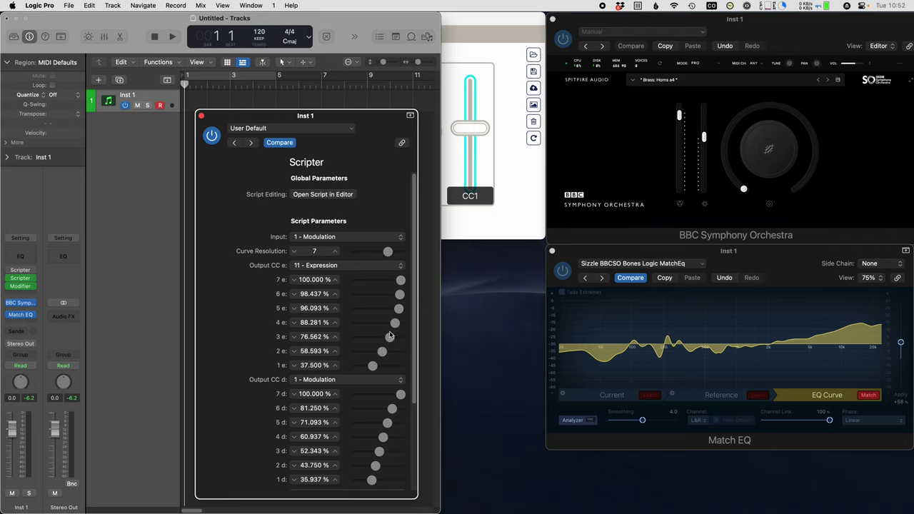
left_click(293, 251)
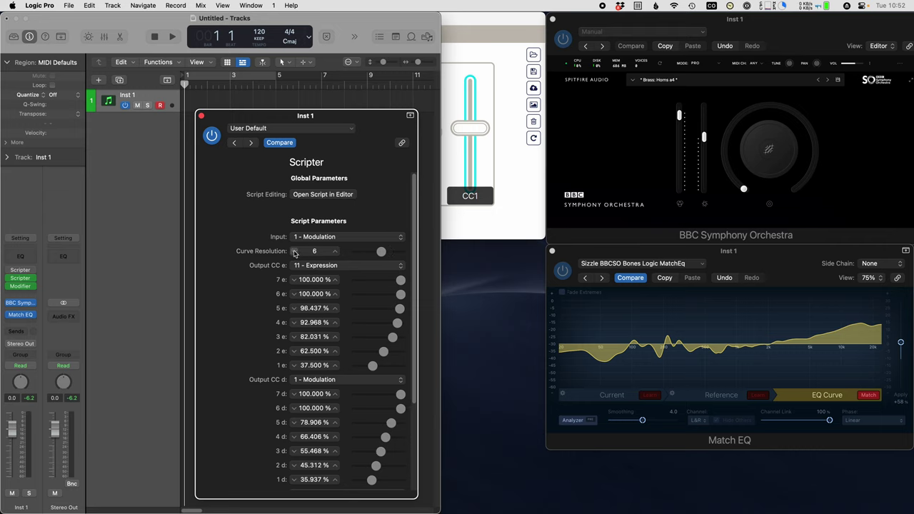
left_click(293, 251)
left_click(294, 251)
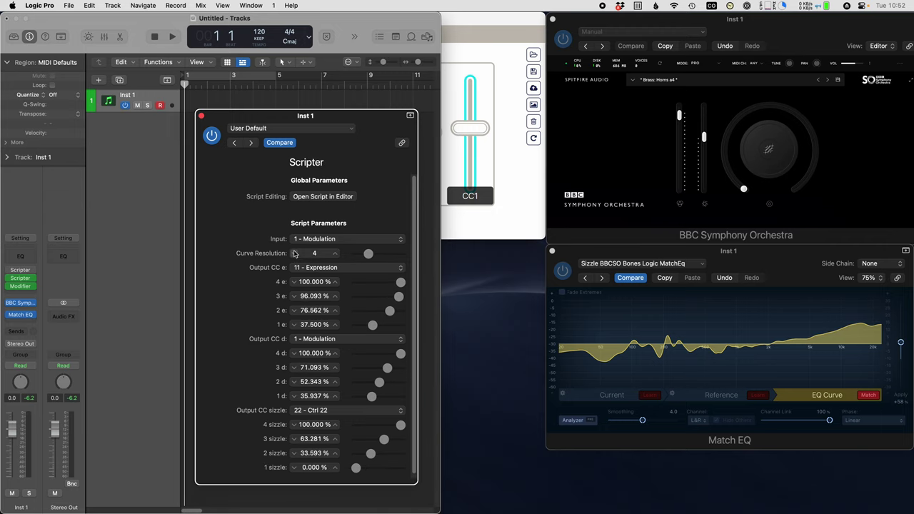
left_click(293, 251)
left_click(294, 252)
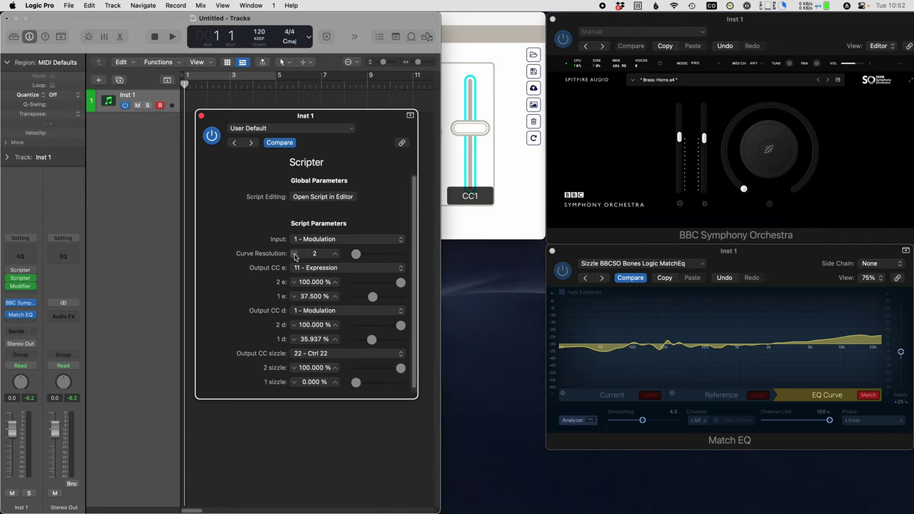
Return Curve Resolution to 4 and push expression and dynamics point 3 to 100%
left_click(335, 253)
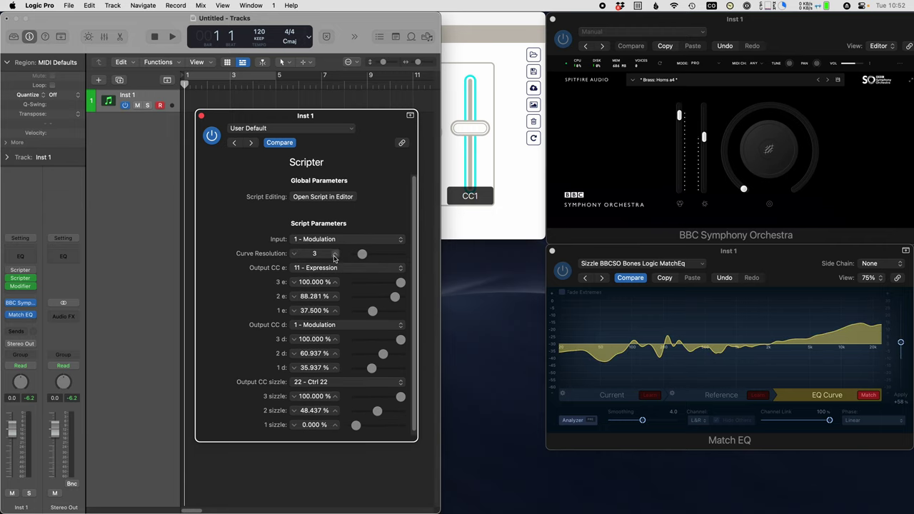
left_click(334, 253)
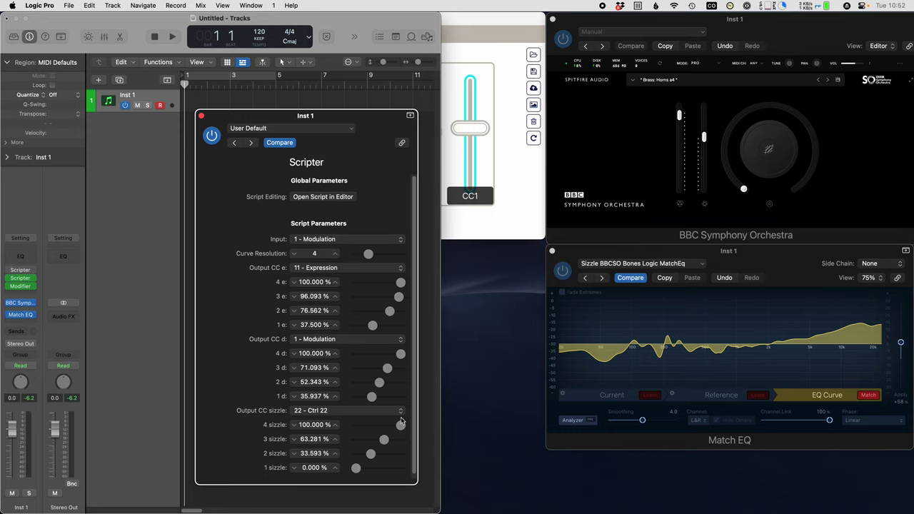
mouse_move(400, 297)
left_mouse_down()
mouse_move(409, 297)
mouse_move(395, 311)
left_mouse_up()
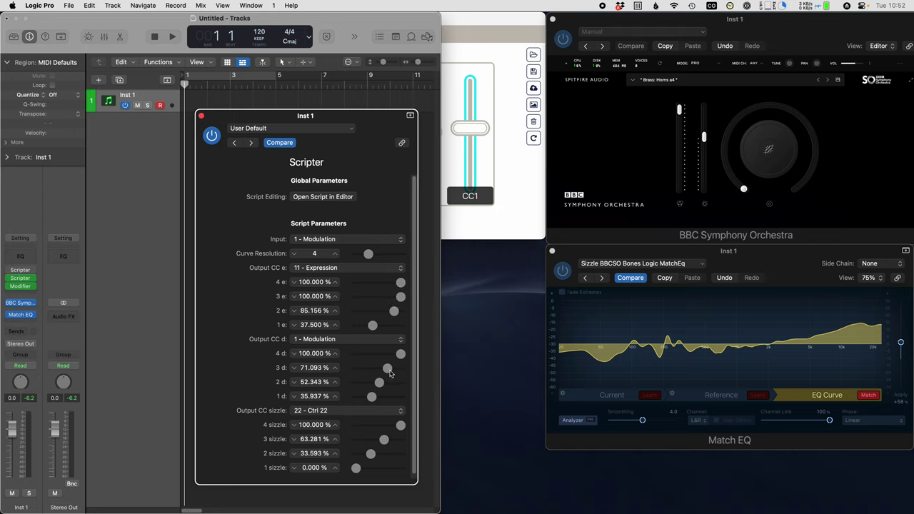
mouse_move(388, 369)
left_mouse_down()
mouse_move(410, 369)
mouse_move(384, 383)
left_mouse_up()
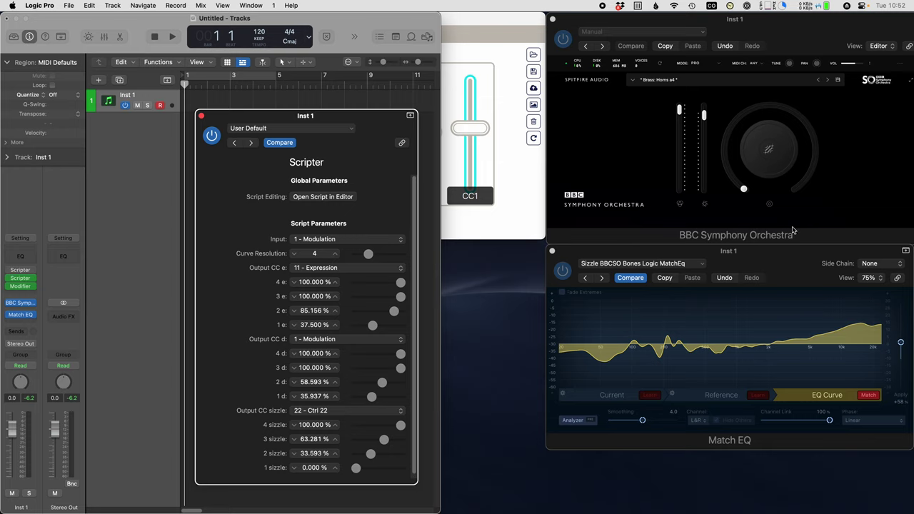
Lower sizzle point 4 to 67.187% and set sizzle point 1 to 34.375%
left_click(783, 250)
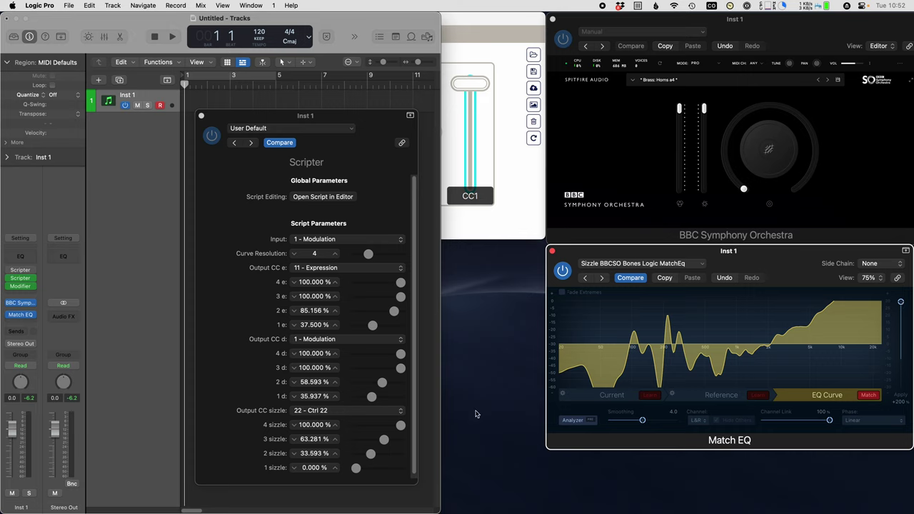
left_click_drag(401, 426, 386, 426)
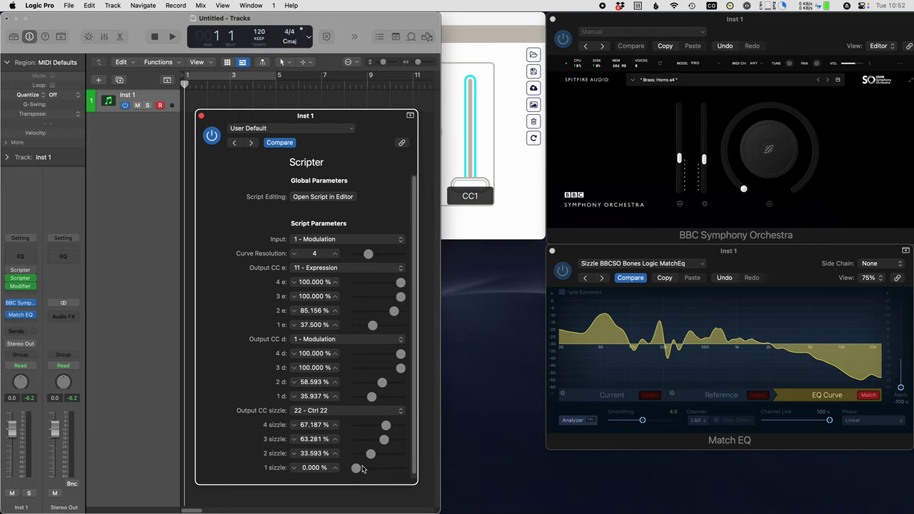
left_click_drag(357, 469, 370, 468)
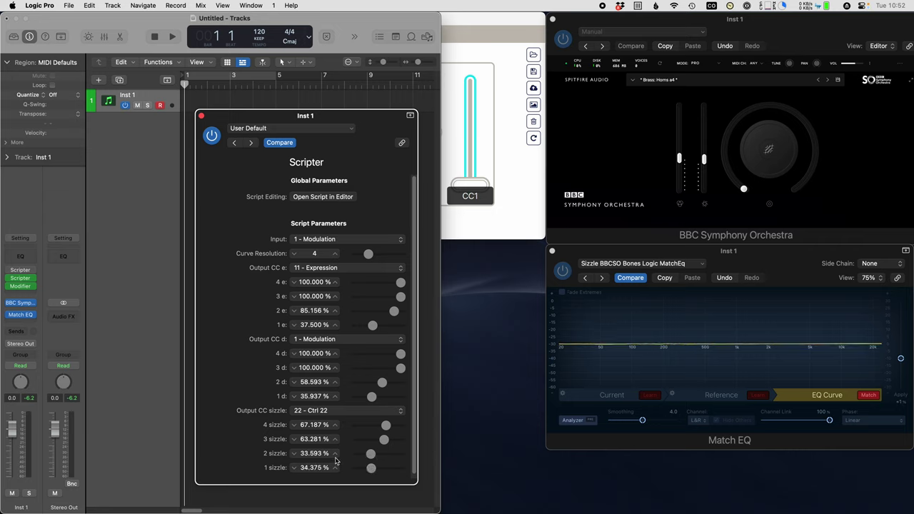
left_click(293, 468)
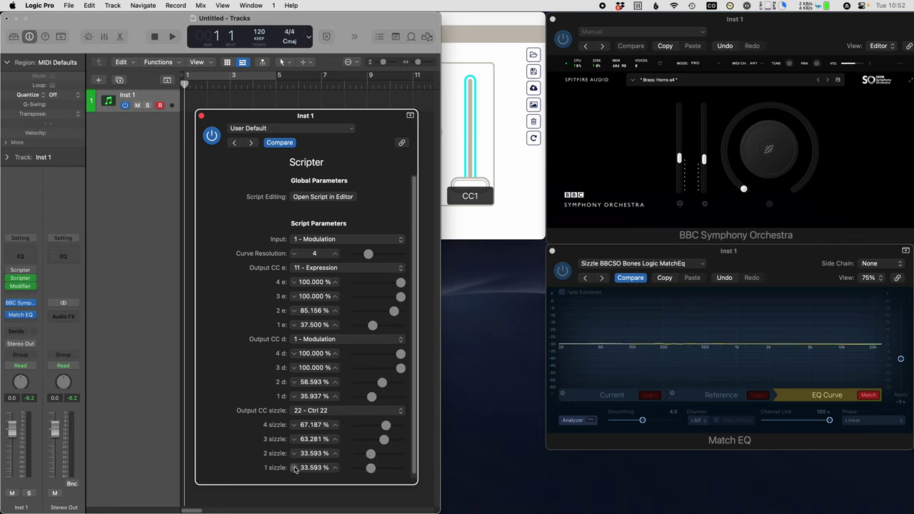
left_click(335, 468)
Copy the 34.375% value into sizzle points 2 and 3
double_click(319, 468)
key("super+c")
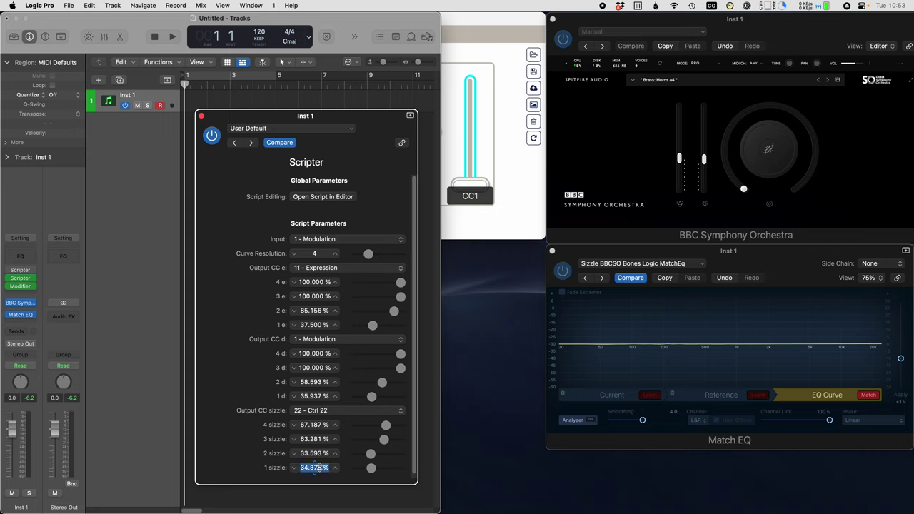
double_click(315, 454)
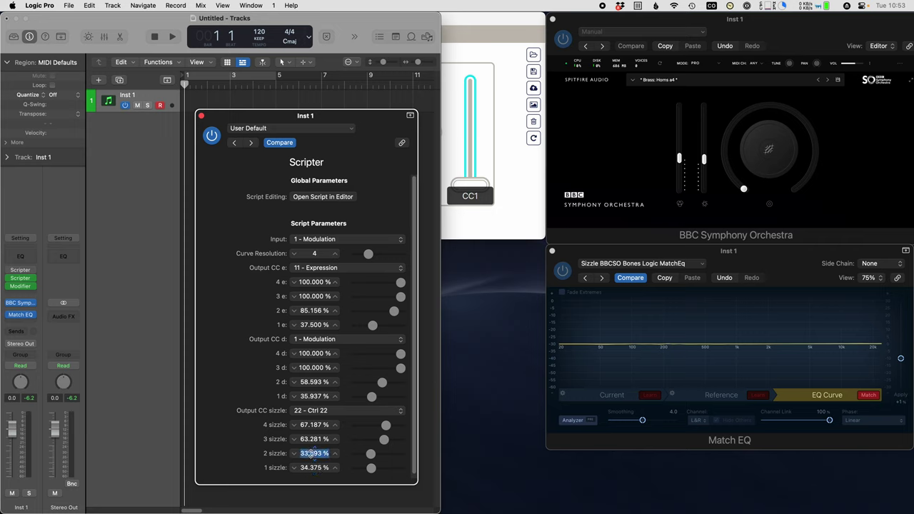
key("super+v")
key("Return")
double_click(314, 440)
type("34.375")
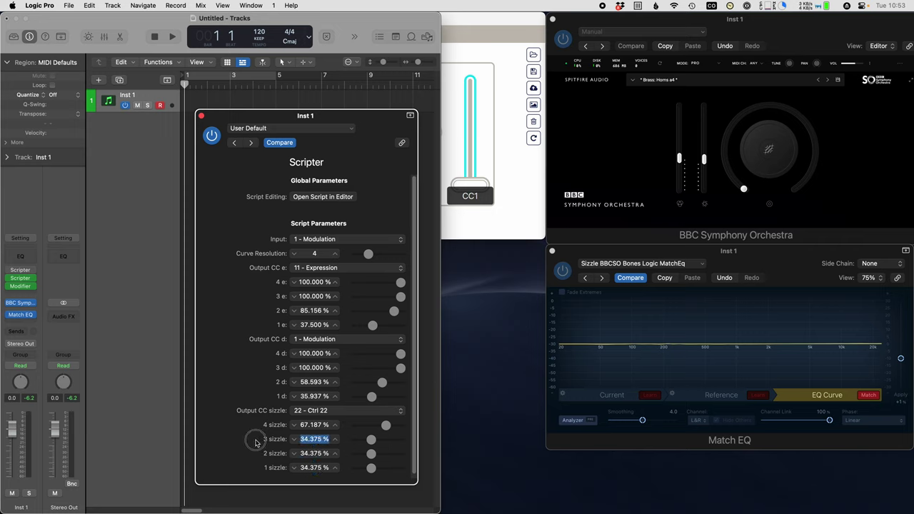
key("Return")
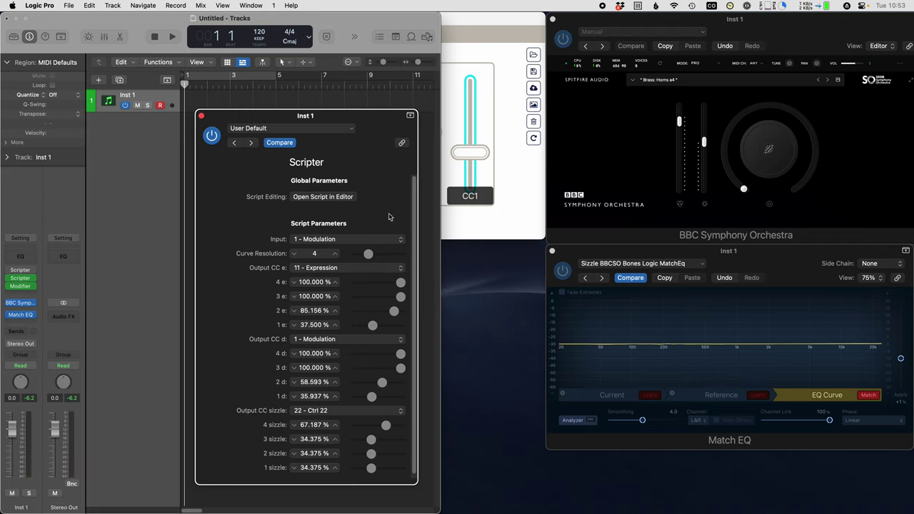
Ease expression point 4 to 93.75% and reset dynamics points 1–3 to their defaults
left_click_drag(401, 282, 400, 286)
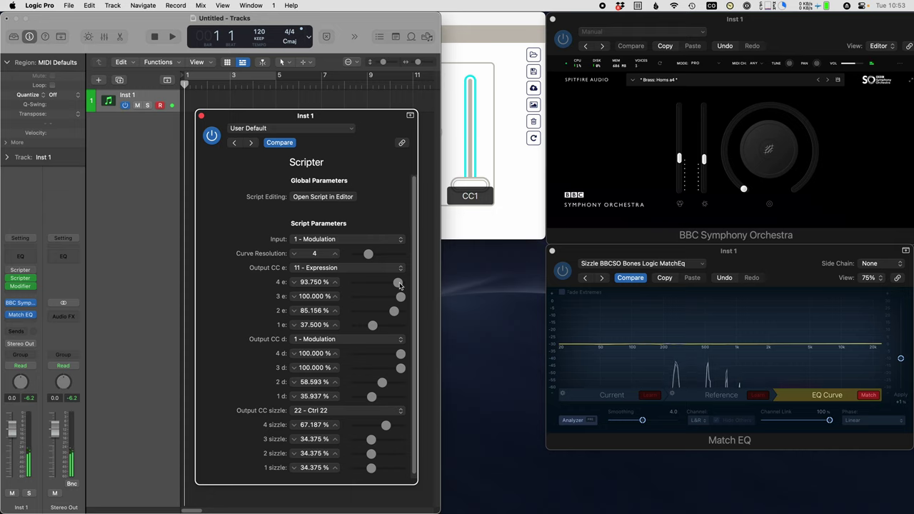
left_click(371, 398, "alt")
left_click(380, 383, "alt")
left_click(386, 369, "alt")
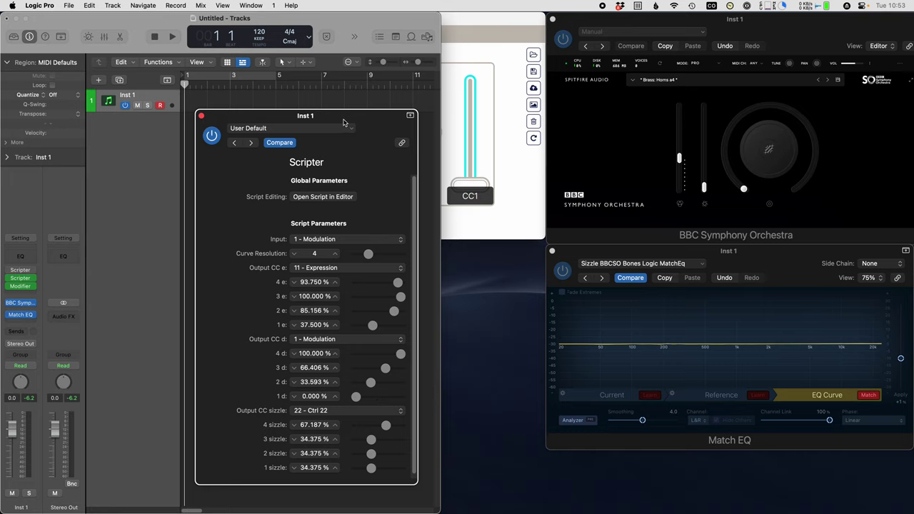
mouse_move(23, 287)
In the CCRider source, replace false with true for kUseTargetParameters on line 50
left_click(322, 197)
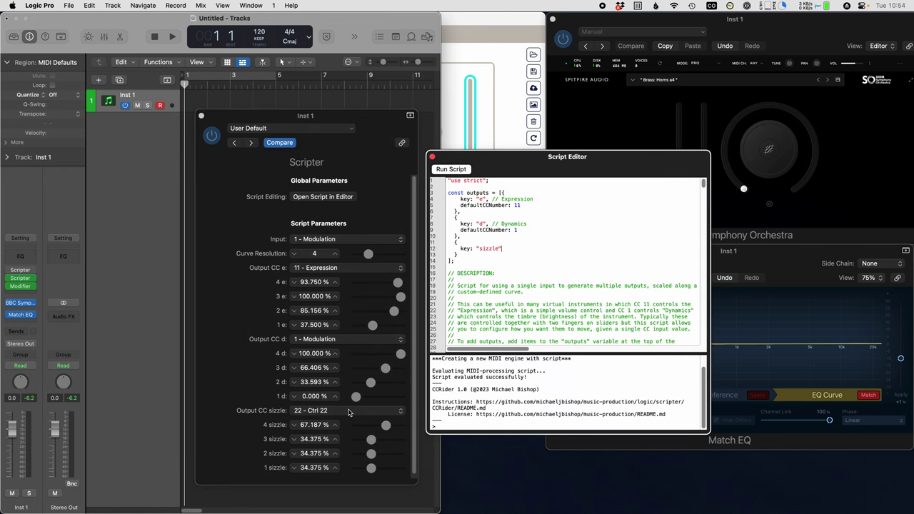
scroll(517, 258, "down", 10)
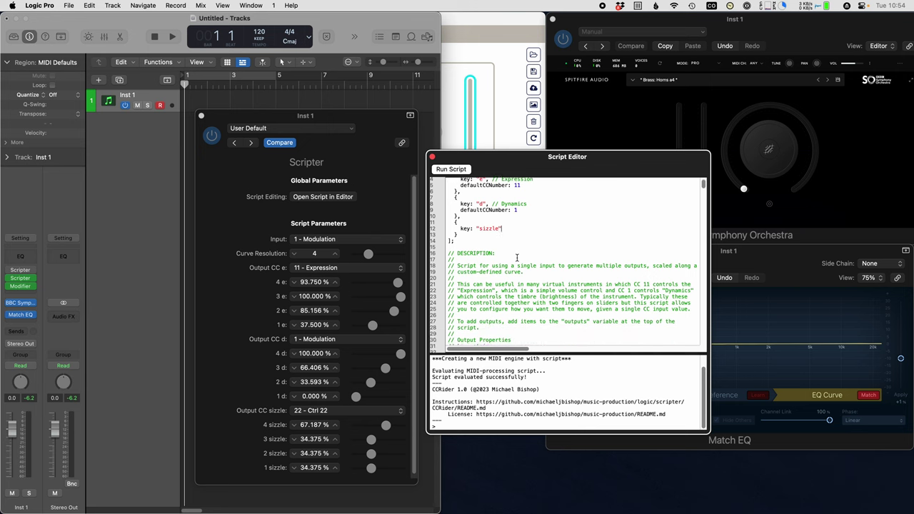
scroll(541, 309, "down", 3)
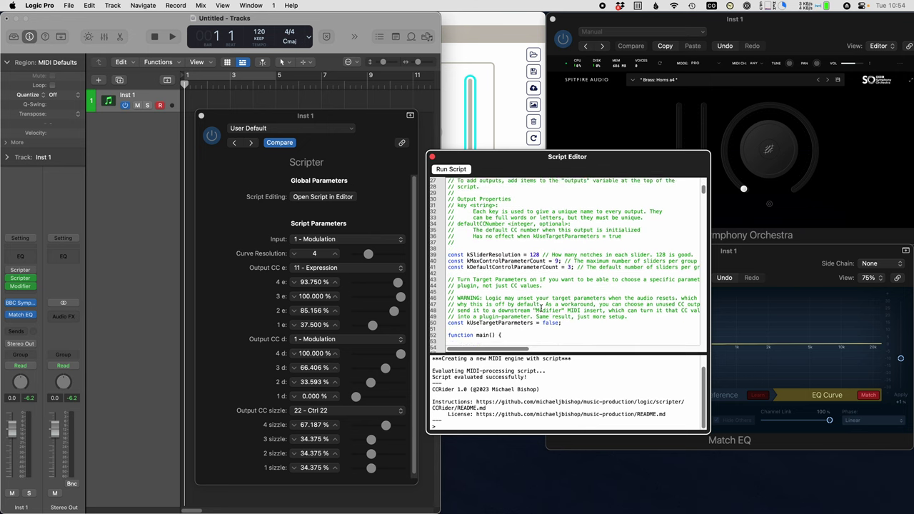
double_click(551, 292)
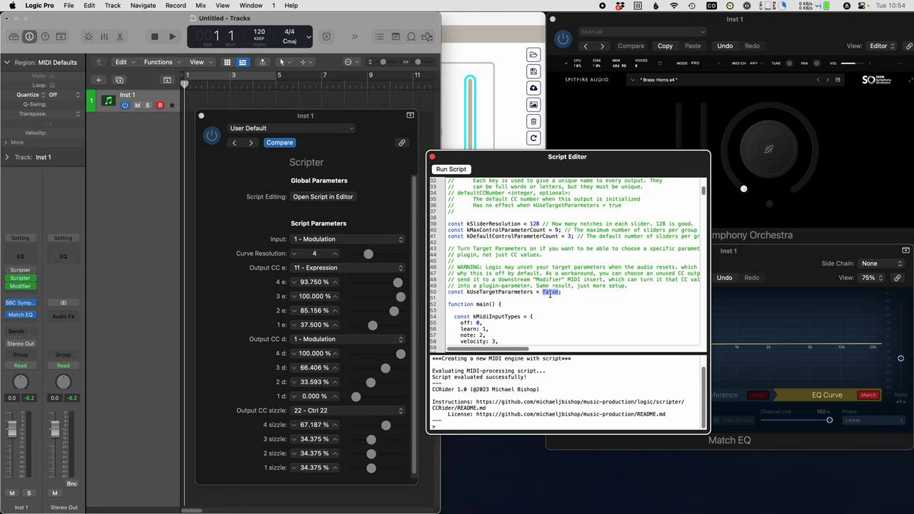
double_click(495, 293)
double_click(551, 293)
type("tru")
Run the edited script, close the editor, and confirm the Output e choices unchanged
left_click(451, 169)
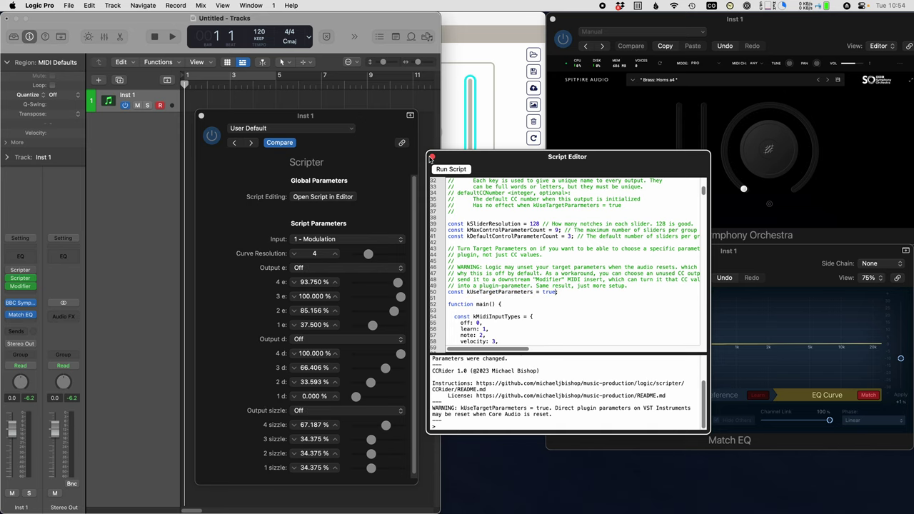
left_click(432, 157)
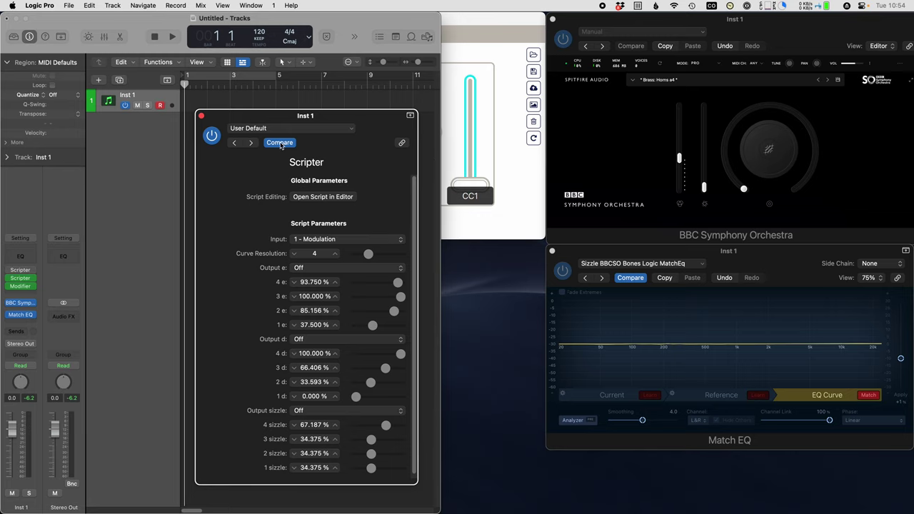
left_click(378, 271)
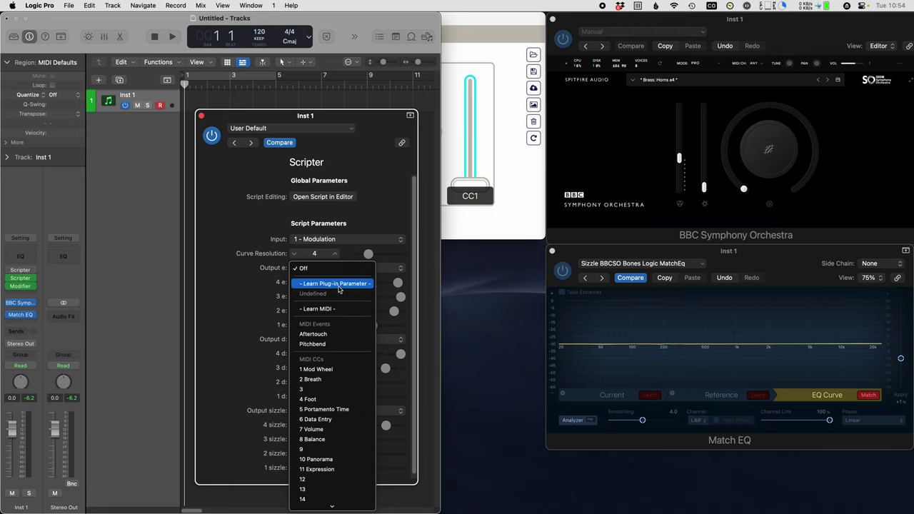
scroll(326, 408, "down", 1)
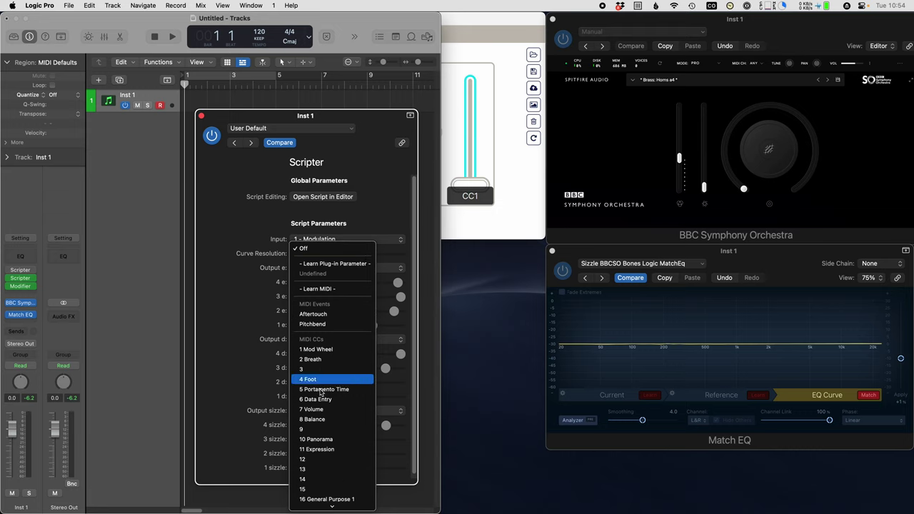
left_click(224, 363)
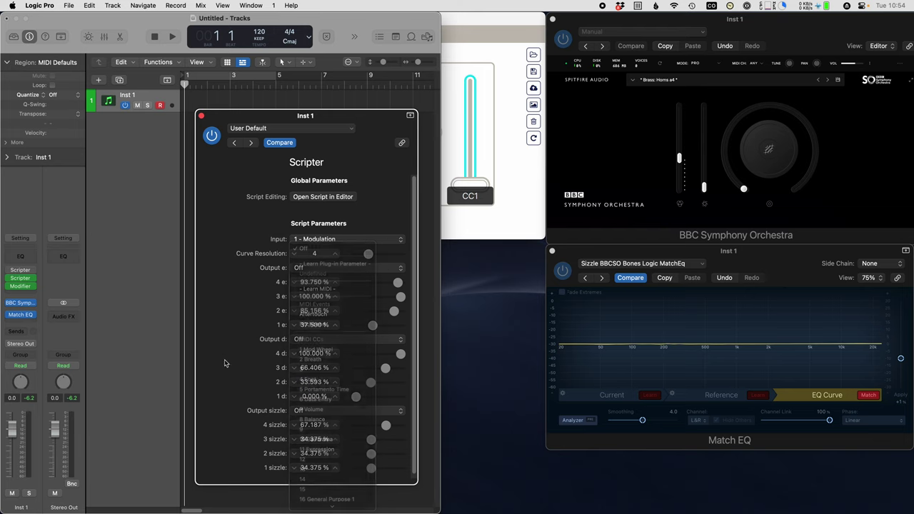
mouse_move(12, 287)
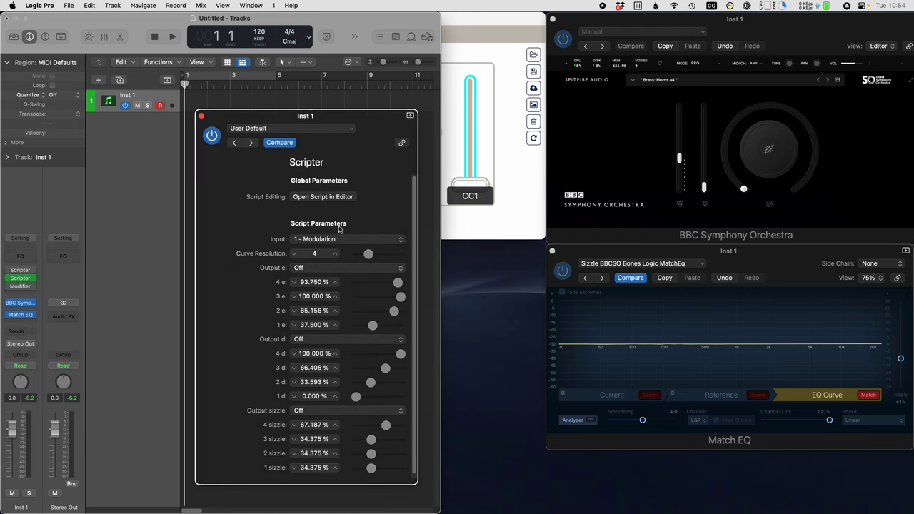
Have Output e learn BBCSO Expression and Output d learn BBCSO Dynamics
left_click(369, 269)
left_click(349, 284)
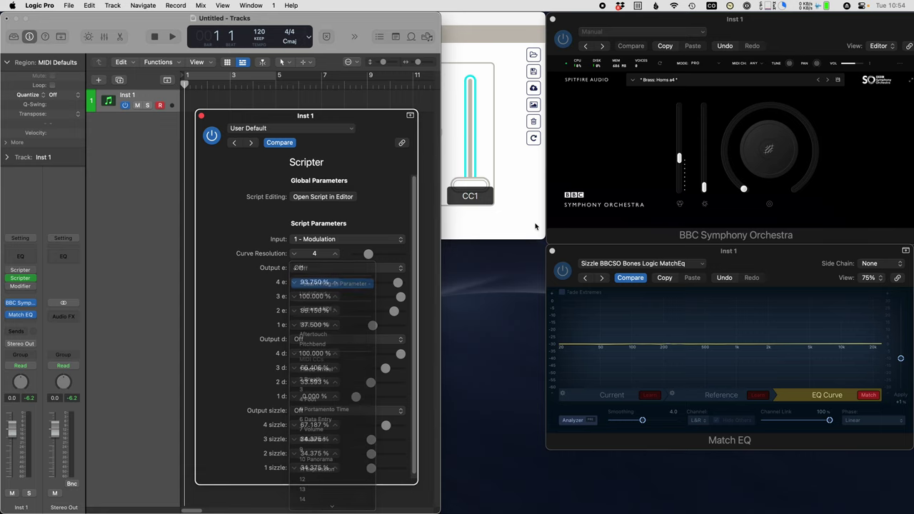
left_click_drag(679, 158, 681, 150)
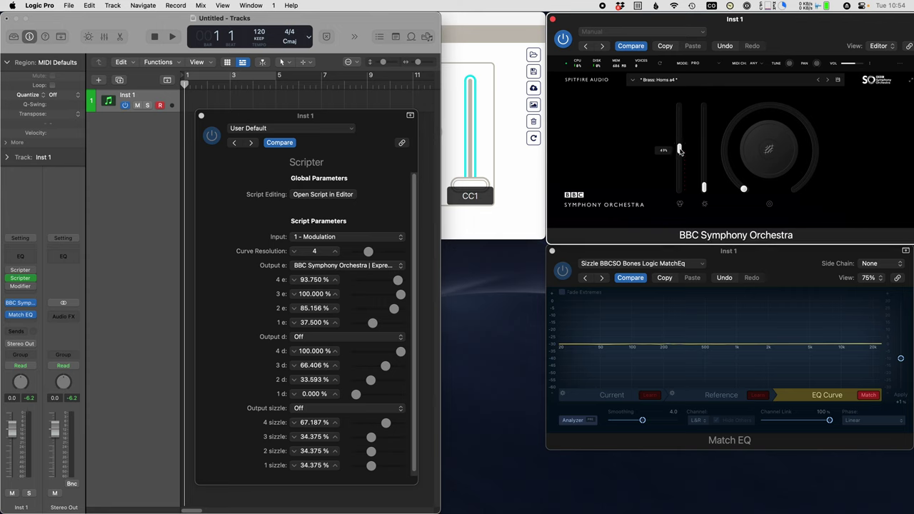
left_click(346, 337)
left_click(340, 351)
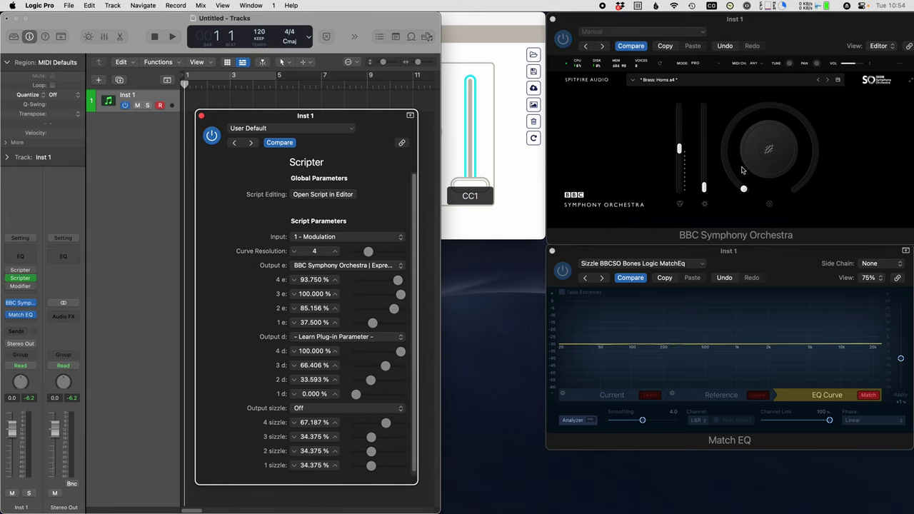
left_click_drag(704, 188, 705, 161)
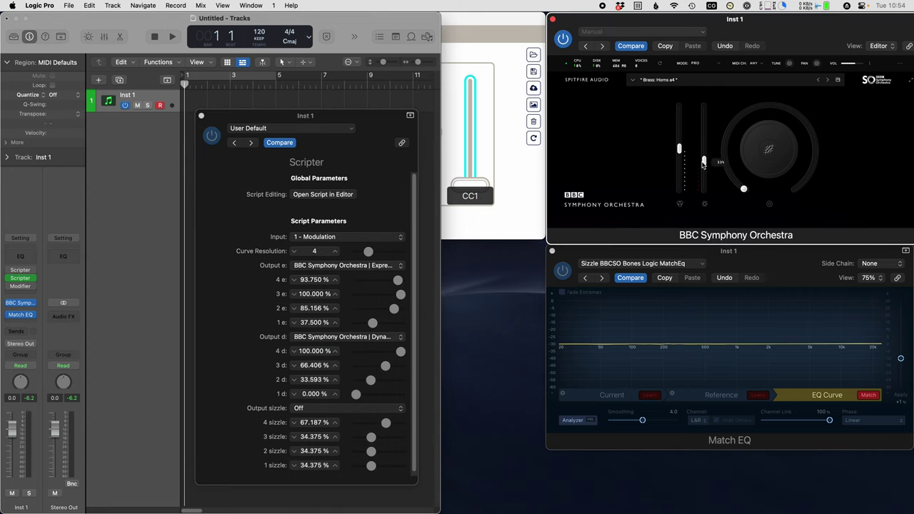
Have Output sizzle learn the Match EQ Apply Amount slider
left_click(348, 409)
left_click(341, 422)
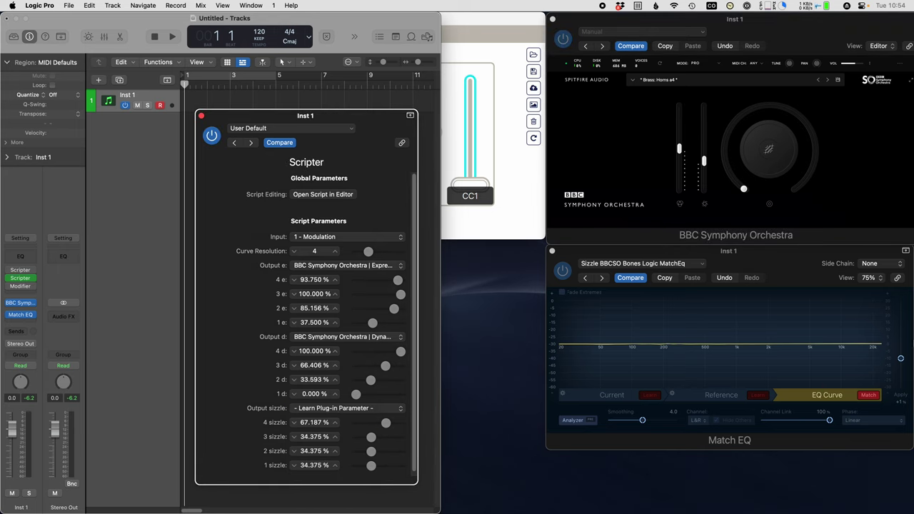
left_click_drag(901, 358, 901, 334)
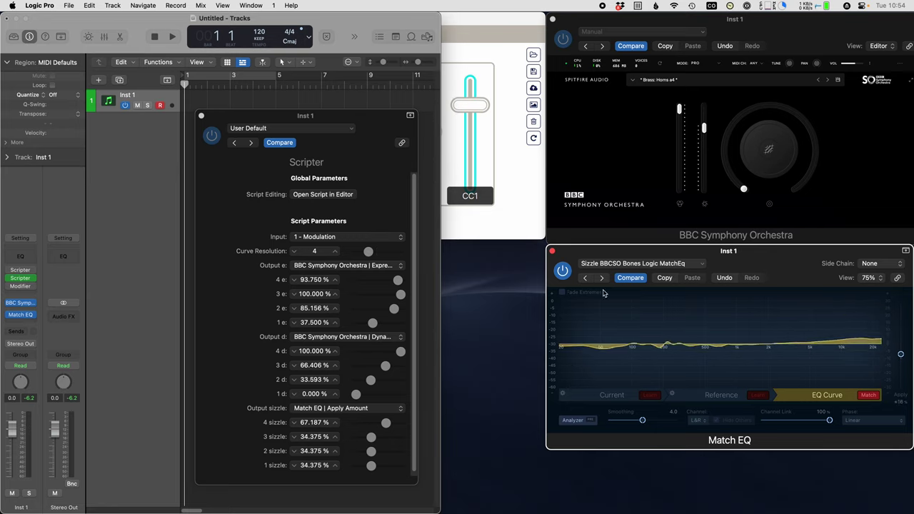
left_click(221, 176)
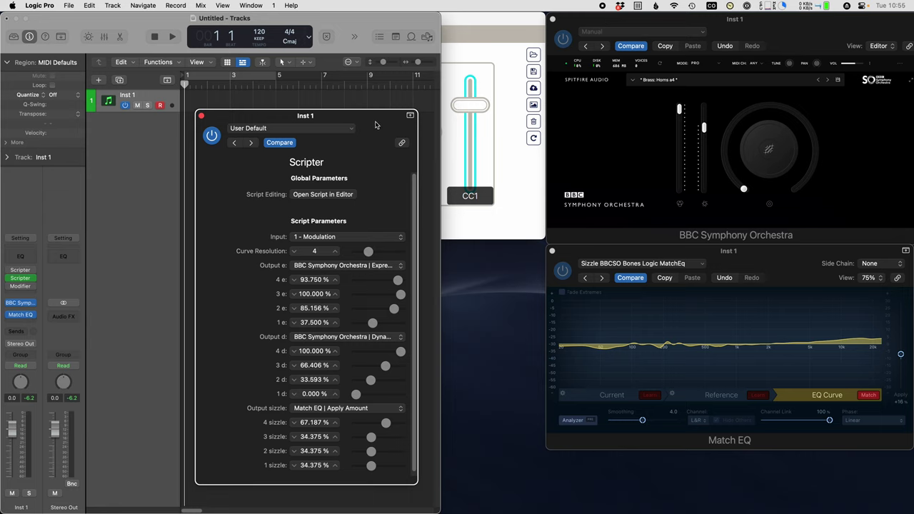
left_click(342, 266)
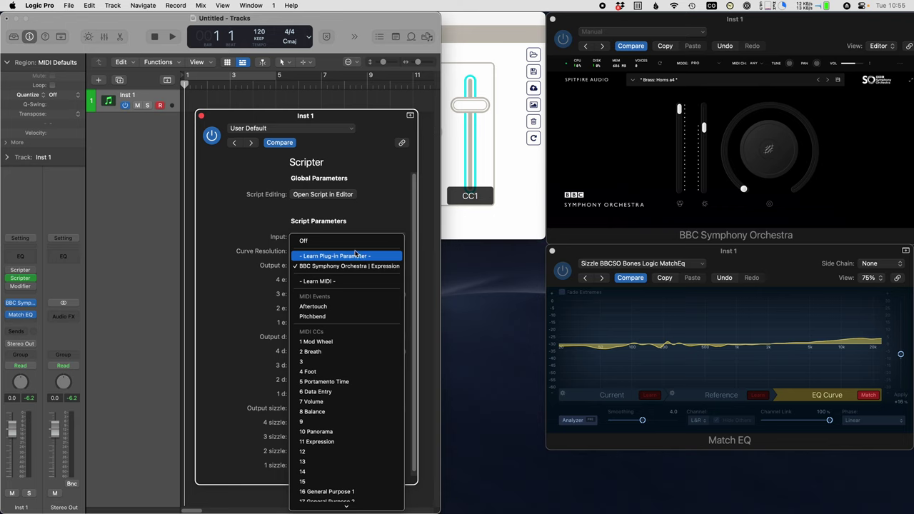
Turn Output e off and switch the Modifier MIDI effect back on
left_click(347, 242)
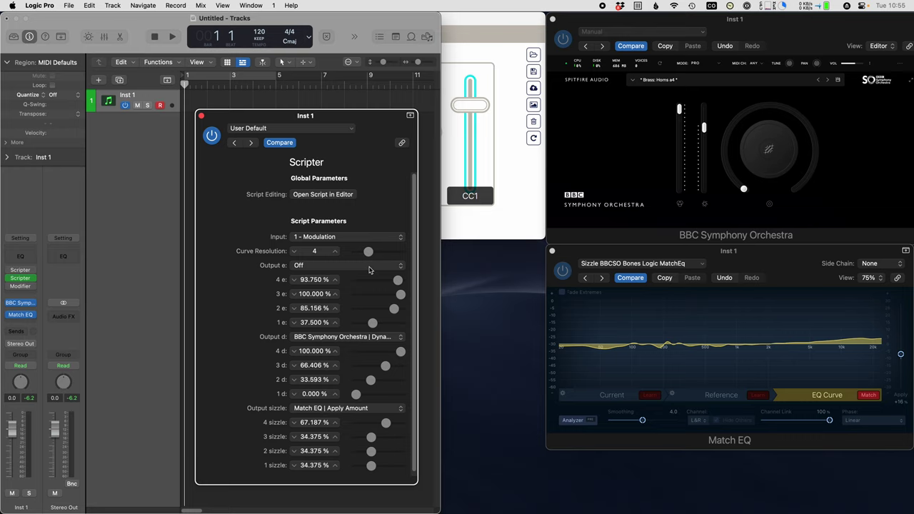
left_click(369, 265)
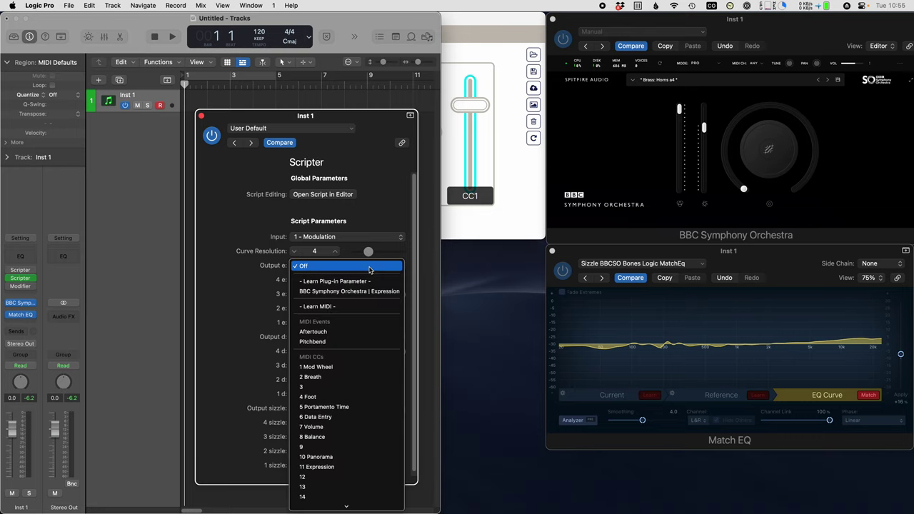
left_click(221, 309)
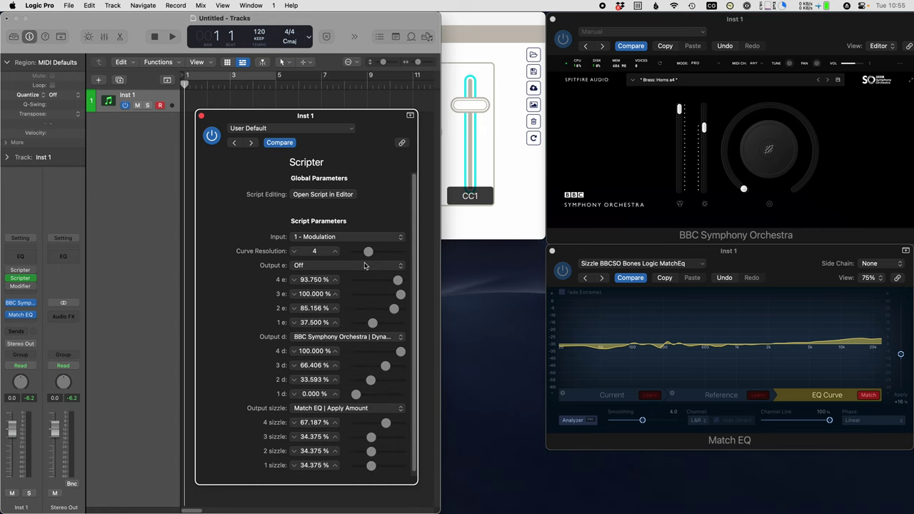
left_click(589, 20)
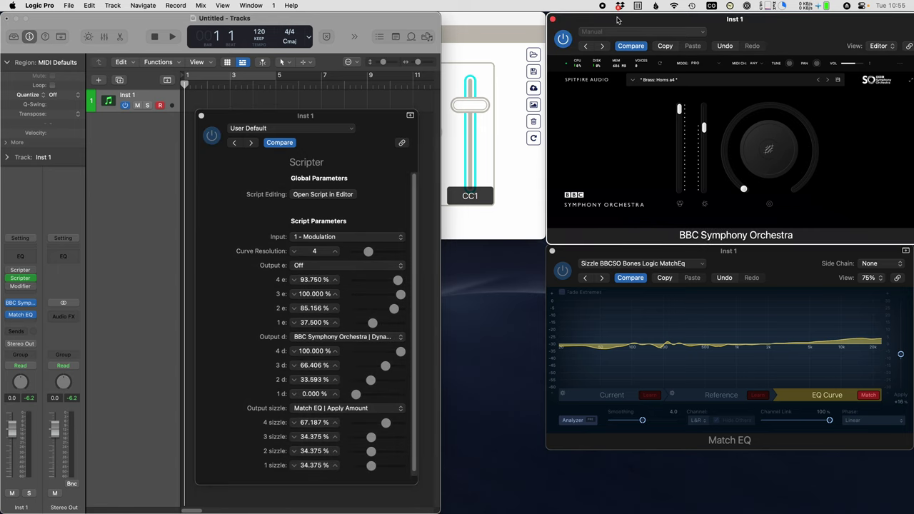
left_click(10, 287)
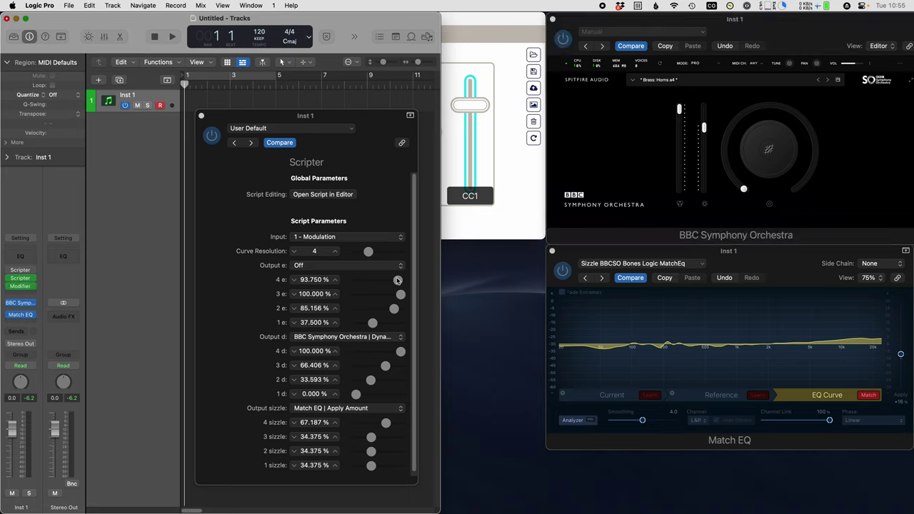
Set Output e to CC 11 Expression and Output d to CC 1 Mod Wheel
left_click(362, 267)
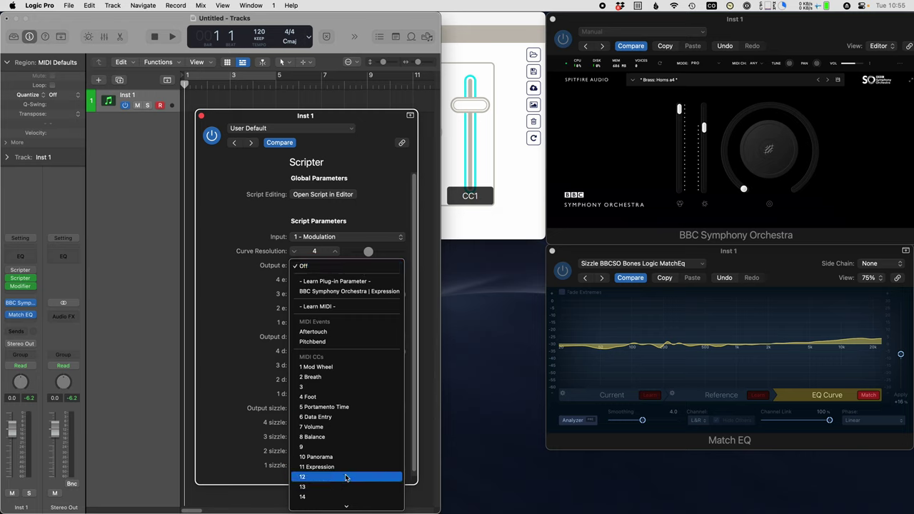
scroll(345, 477, "down", 1)
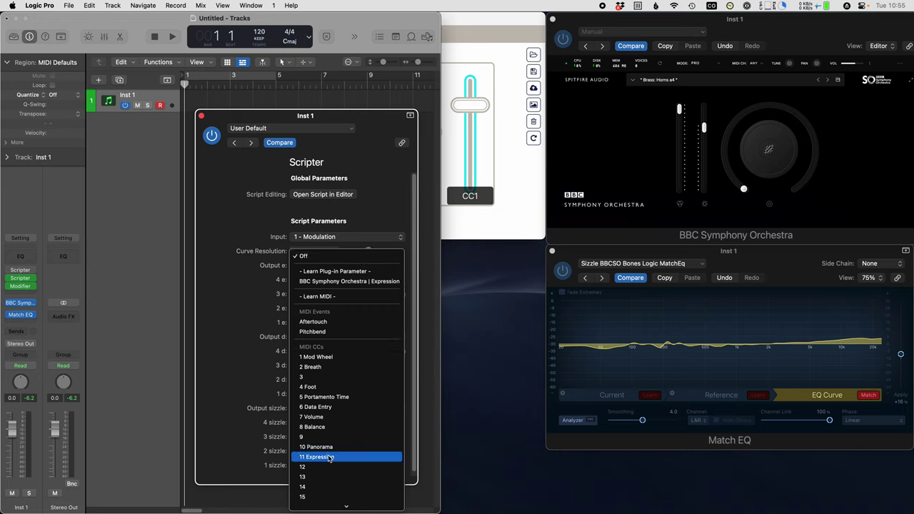
left_click(330, 458)
left_click(339, 338)
scroll(336, 343, "down", 2)
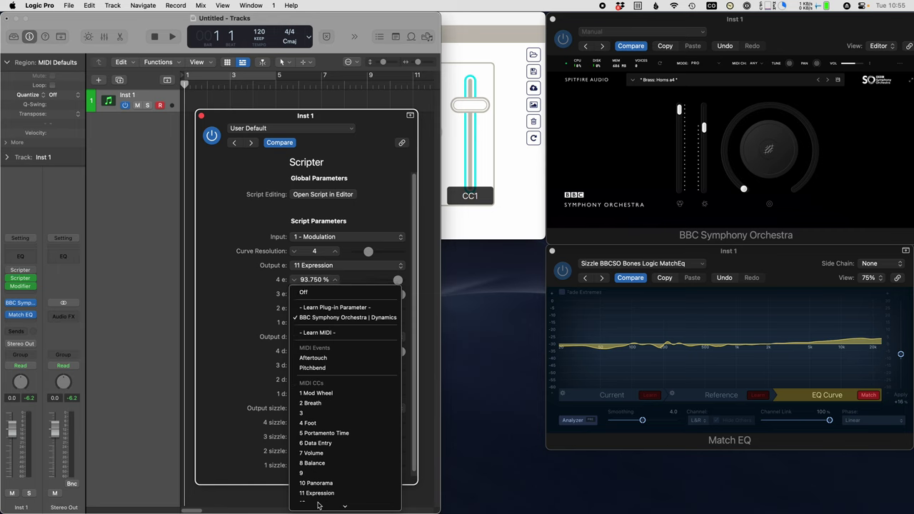
left_click(351, 255)
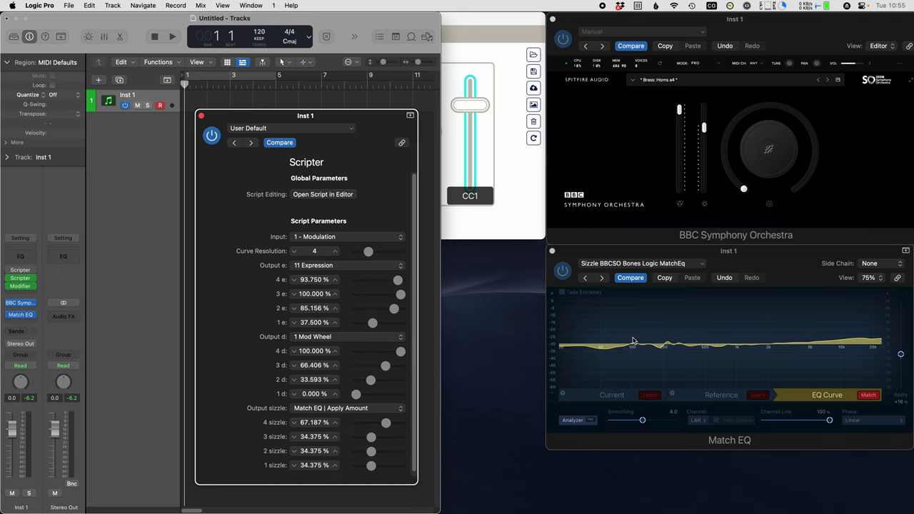
left_click(770, 265)
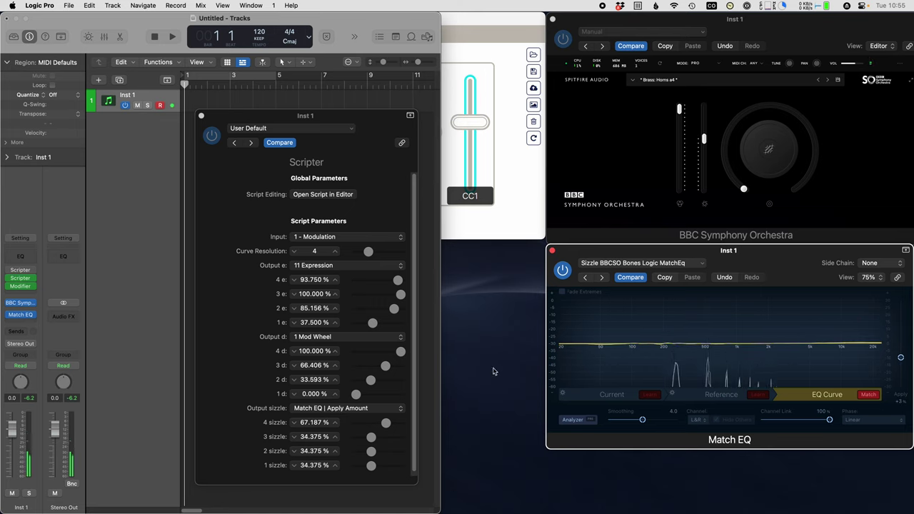
left_click(219, 203)
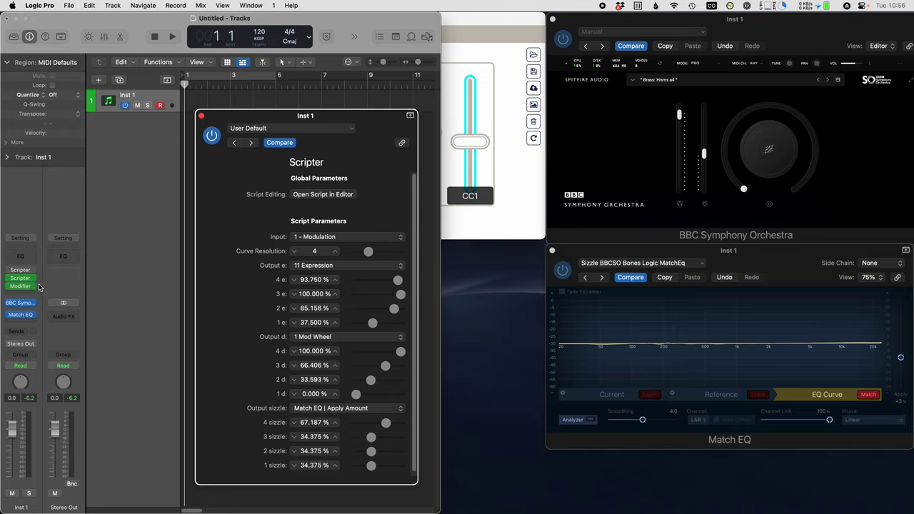
left_click(281, 131)
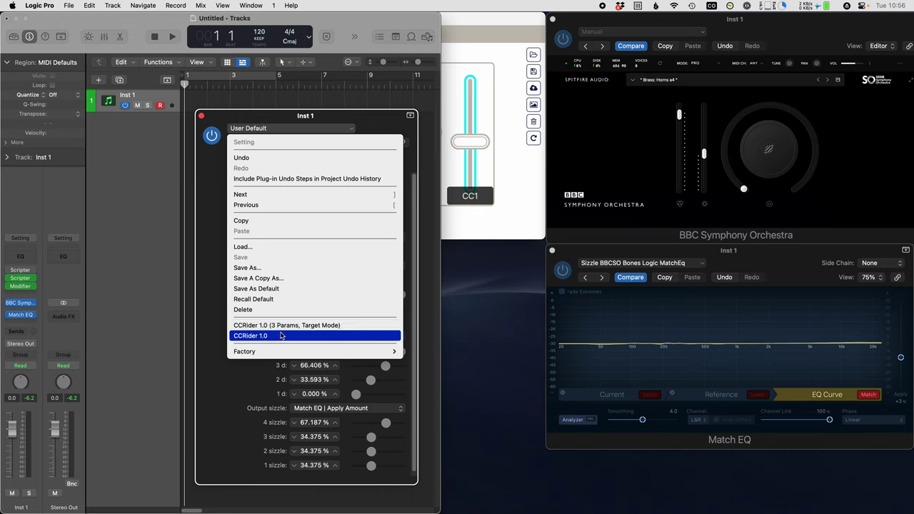
left_click(212, 277)
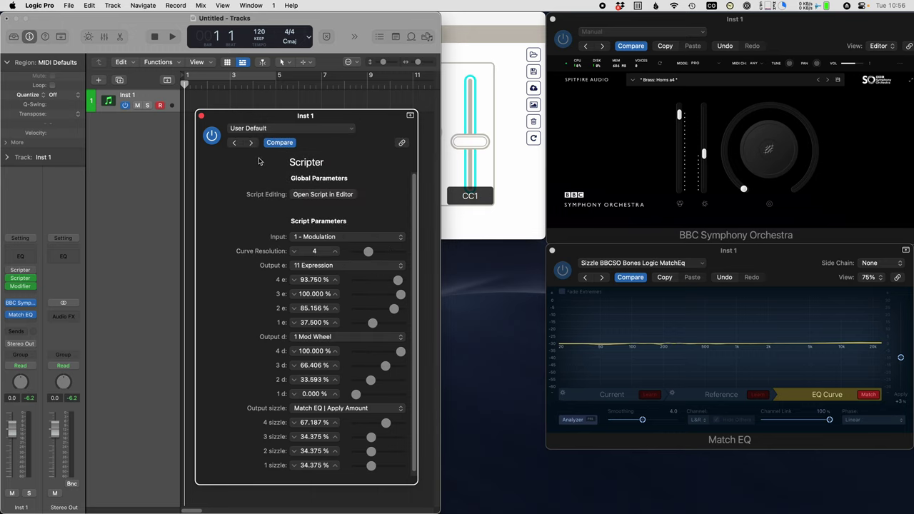